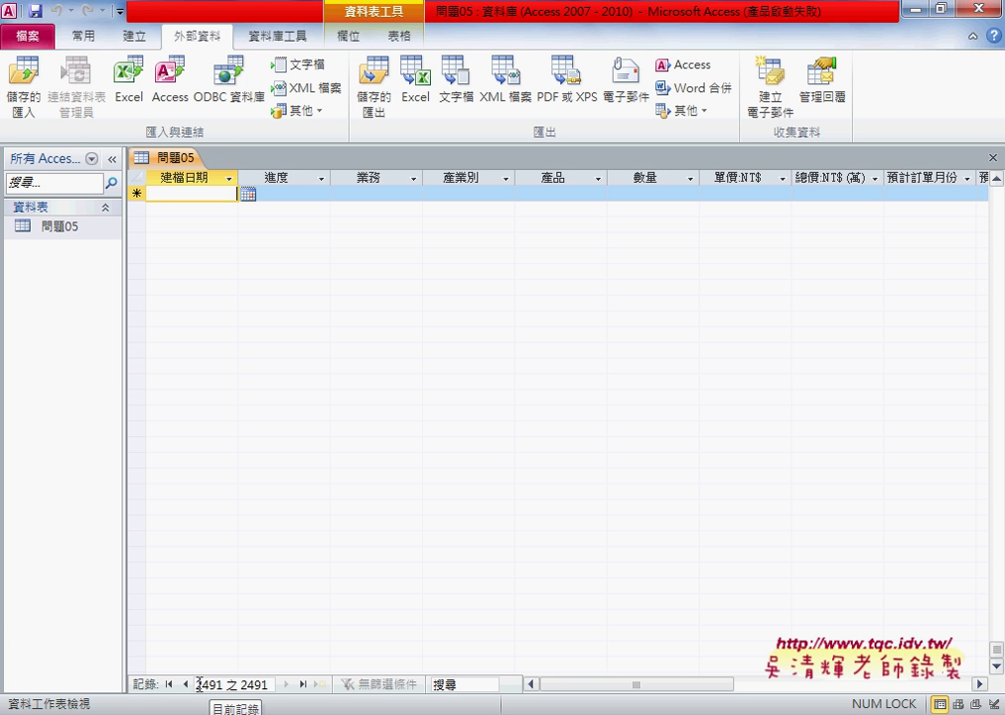
Step: Scroll up through the records of the 問題05 table in Access
{"action": "scroll", "coordinate": [266, 634], "scroll_direction": "up", "scroll_amount": 3}
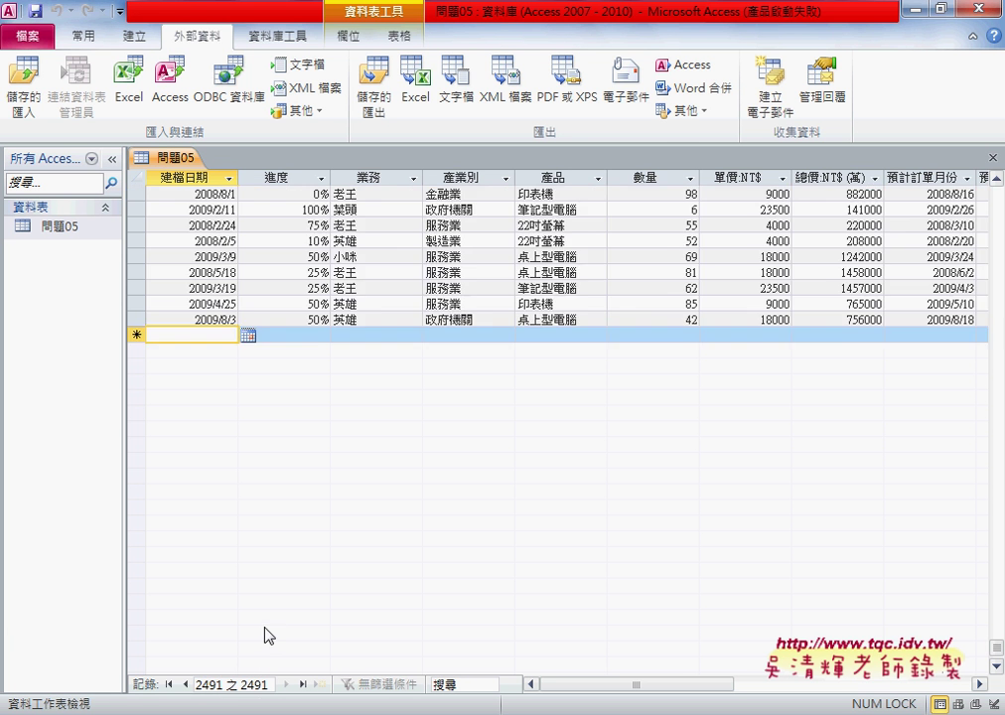
{"action": "scroll", "coordinate": [261, 587], "scroll_direction": "up", "scroll_amount": 3}
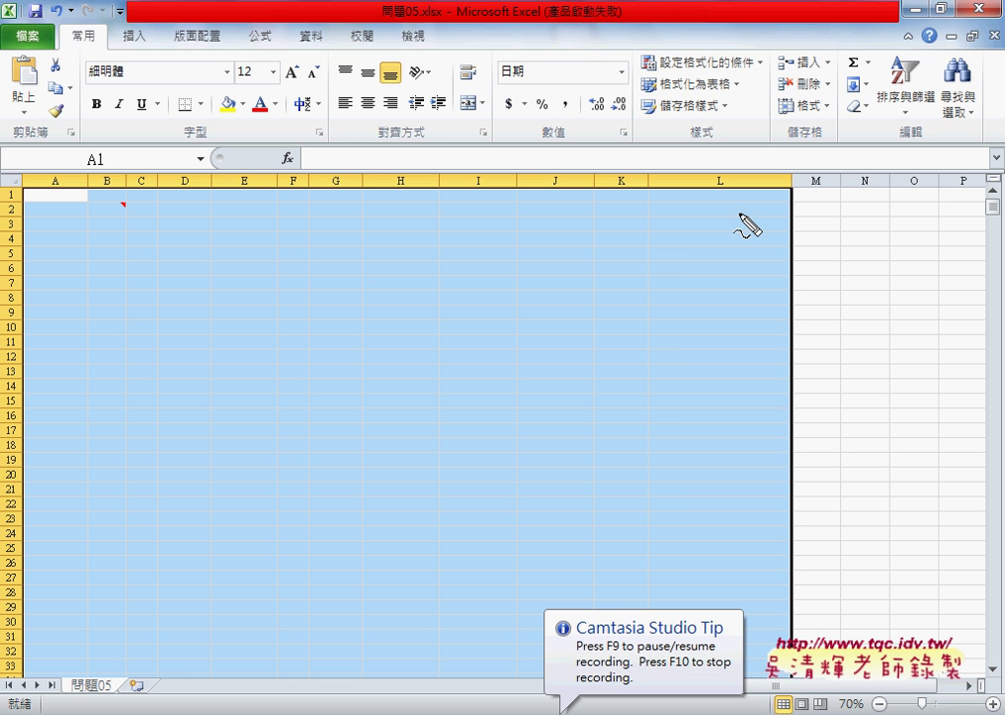
{"action": "mouse_move", "coordinate": [829, 202]}
{"action": "left_mouse_down"}
{"action": "mouse_move", "coordinate": [874, 198]}
{"action": "mouse_move", "coordinate": [852, 214]}
{"action": "mouse_move", "coordinate": [910, 206]}
{"action": "left_mouse_up"}
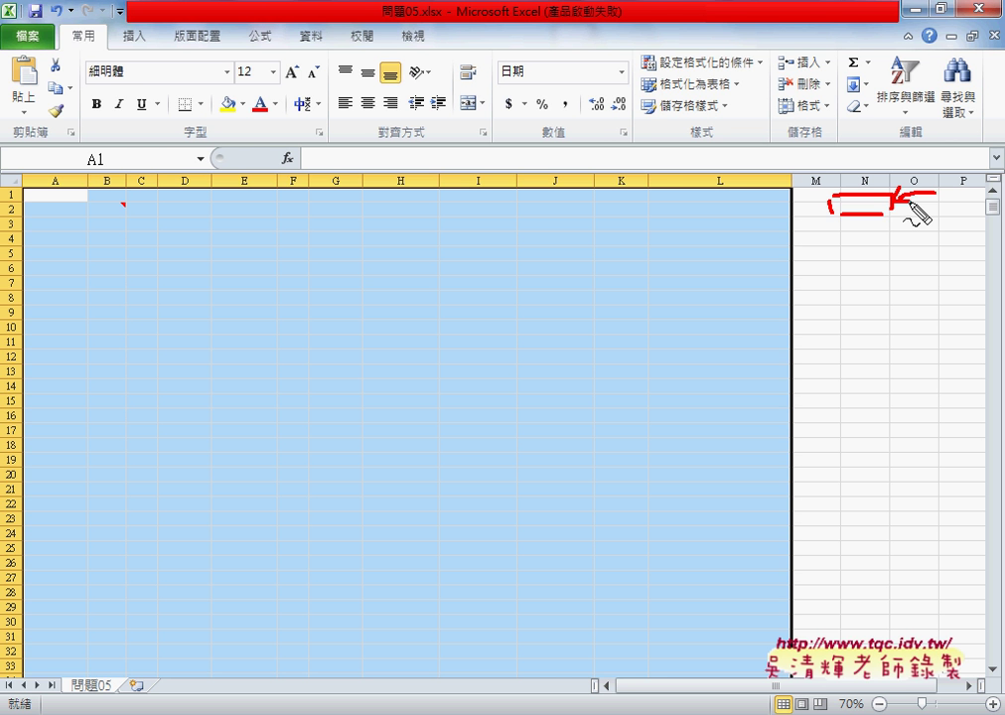
{"action": "key", "text": "Escape"}
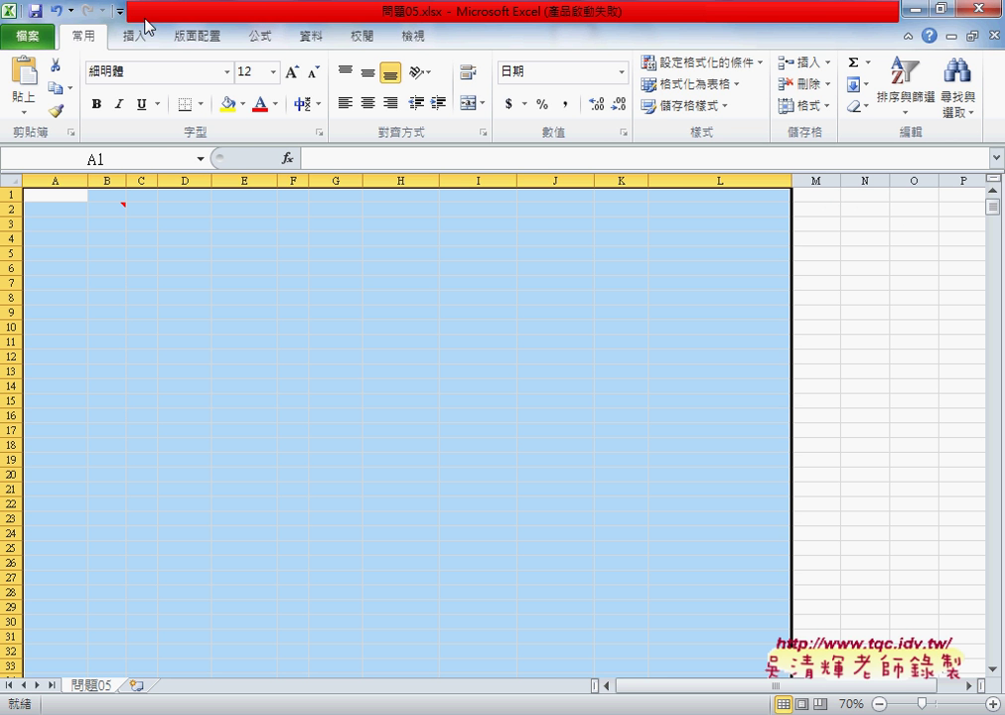
Step: Turn on the 開發人員 (Developer) tab under Customize Ribbon in Excel Options and apply it
{"action": "left_click", "coordinate": [120, 12]}
{"action": "left_click", "coordinate": [203, 347]}
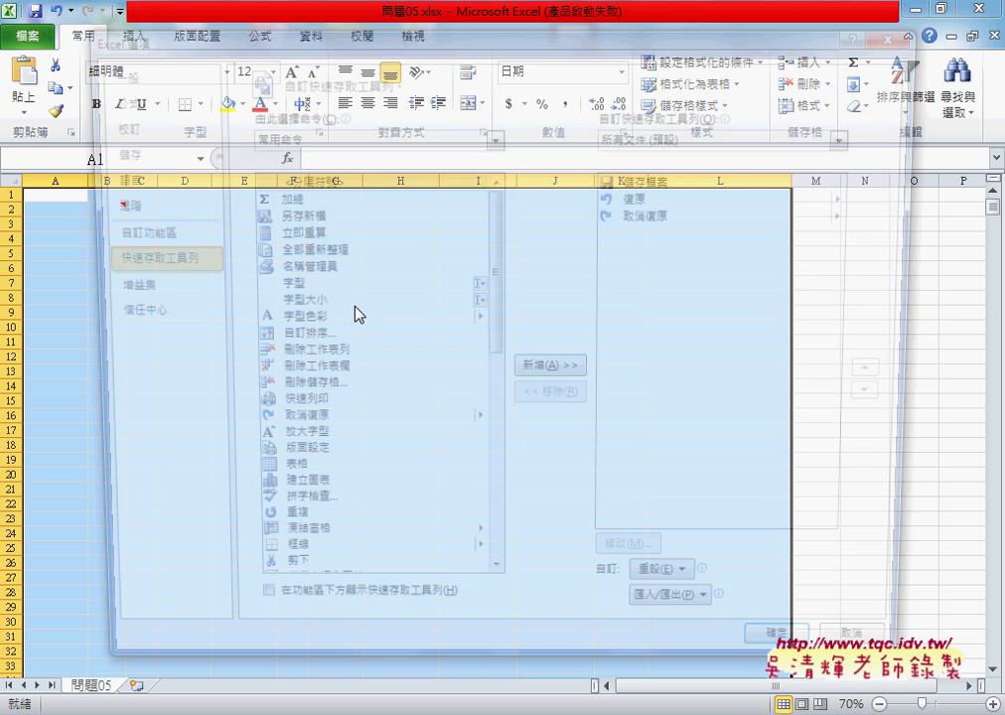
{"action": "left_click", "coordinate": [159, 231]}
{"action": "left_click", "coordinate": [615, 428]}
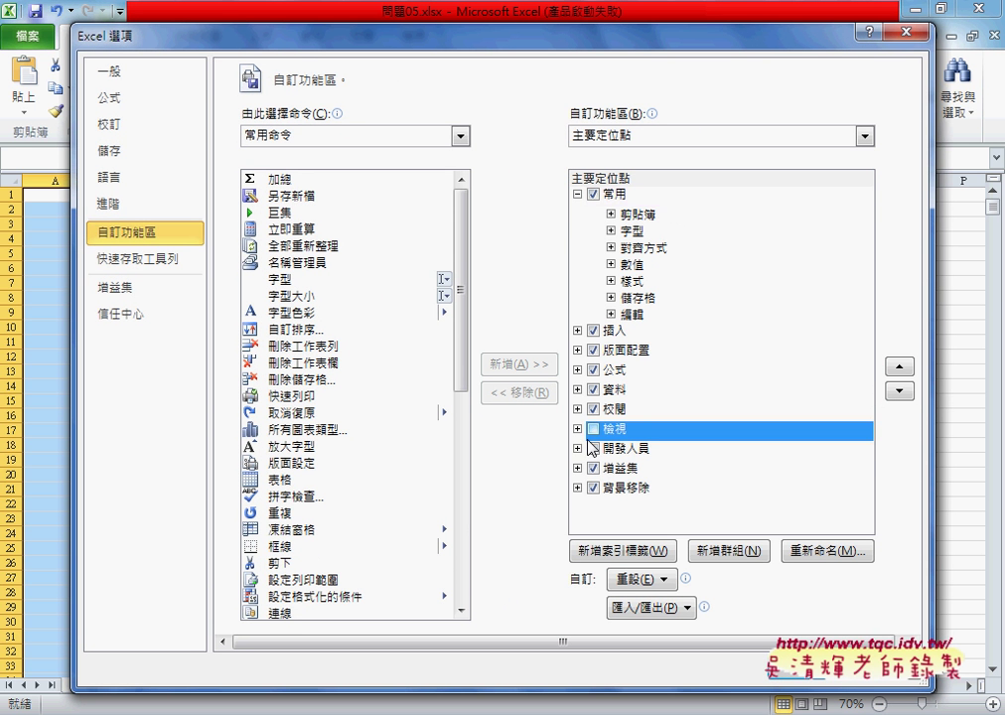
{"action": "left_click", "coordinate": [592, 447]}
{"action": "left_click", "coordinate": [791, 663]}
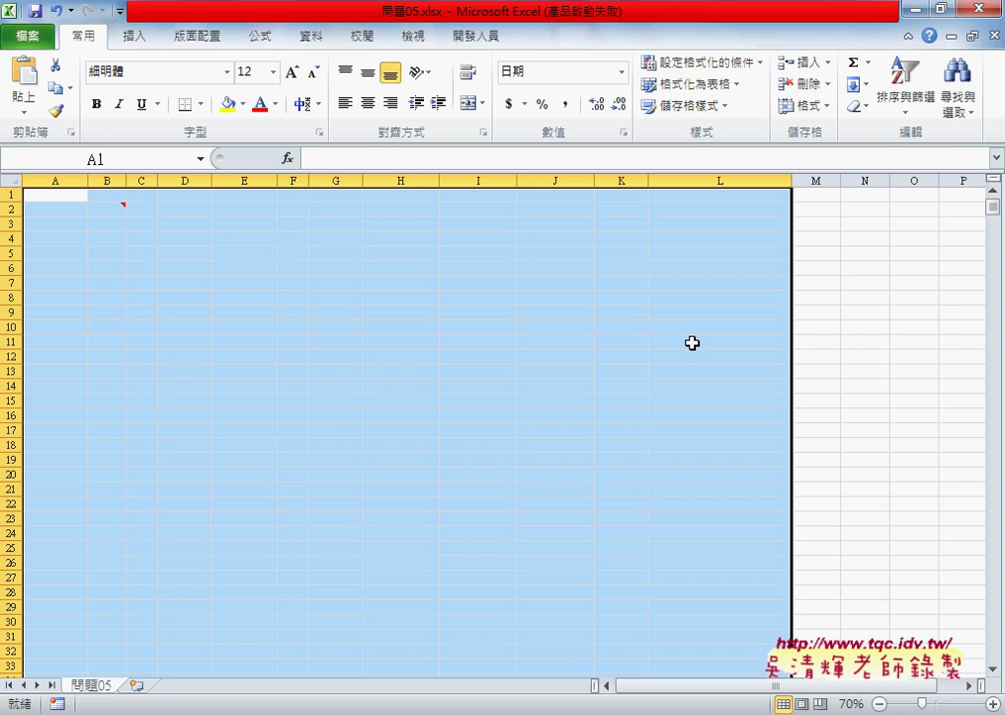
{"action": "left_click", "coordinate": [473, 36]}
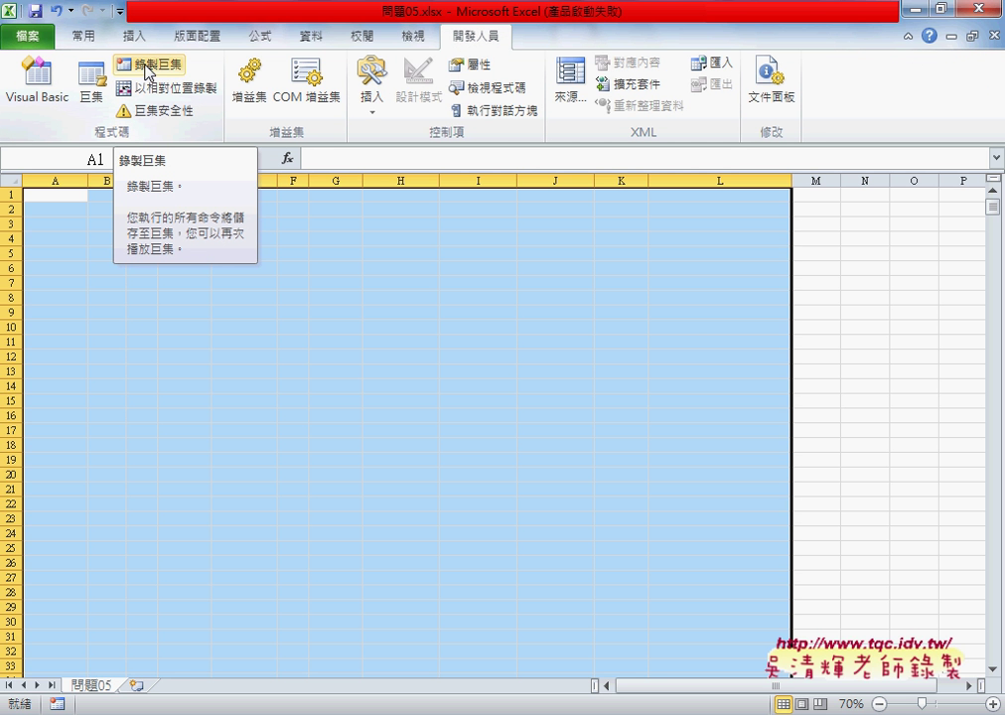
Step: Show the 資料 tab, annotate the 從 Access command, then undo to restore the 問題05 data
{"action": "left_click", "coordinate": [313, 38]}
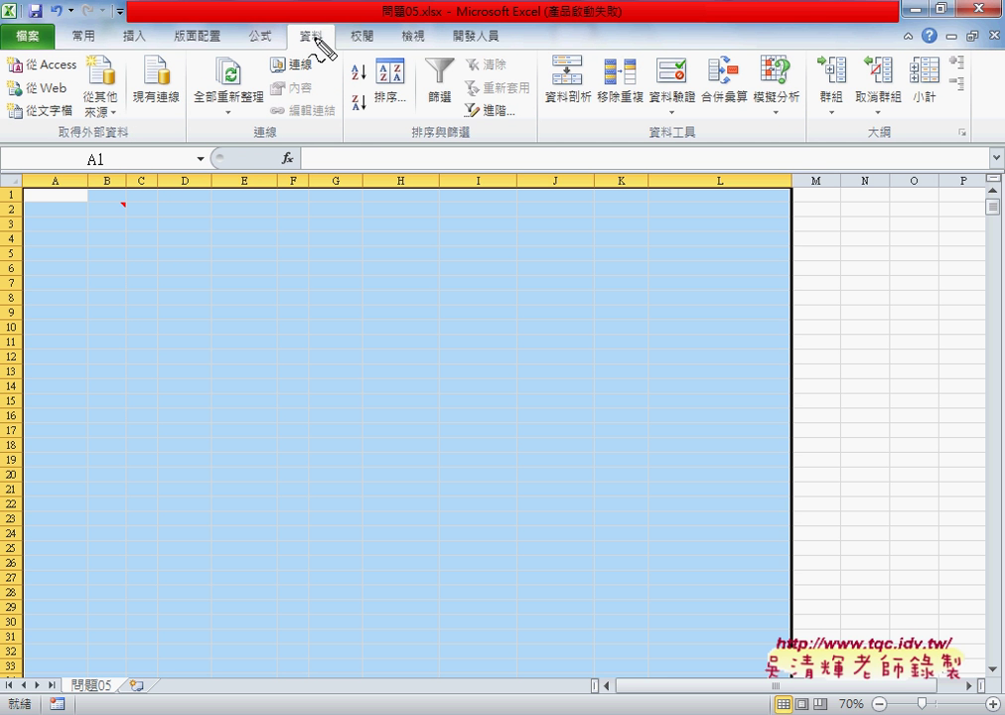
{"action": "left_click_drag", "start_coordinate": [288, 29], "coordinate": [308, 50]}
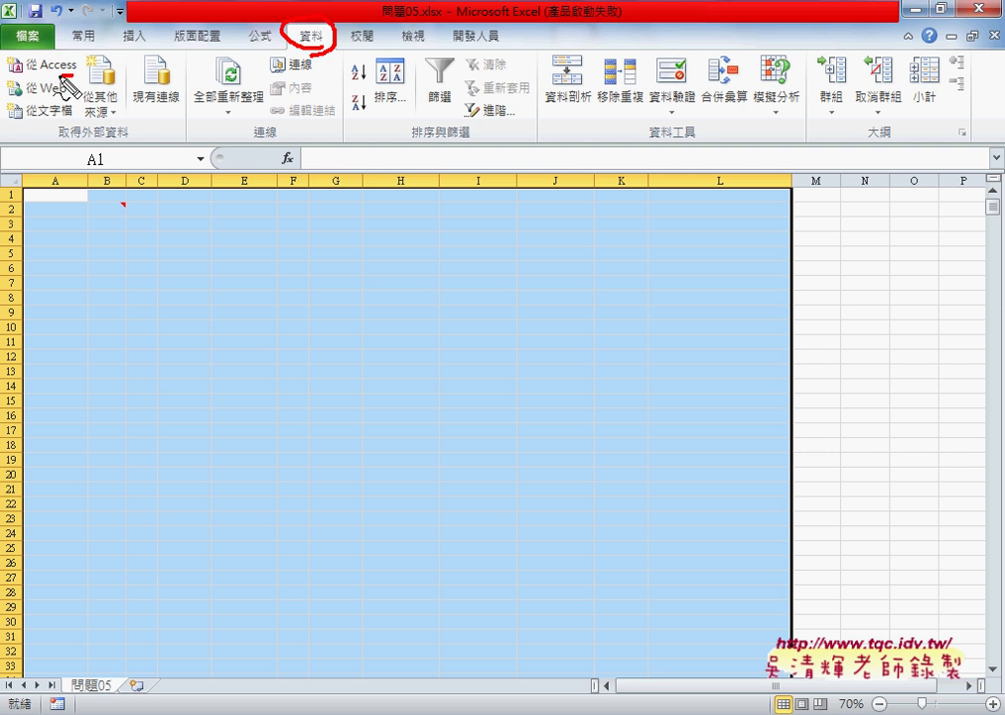
{"action": "left_click_drag", "start_coordinate": [22, 55], "coordinate": [70, 57]}
{"action": "mouse_move", "coordinate": [294, 27]}
{"action": "left_mouse_down"}
{"action": "mouse_move", "coordinate": [80, 56]}
{"action": "mouse_move", "coordinate": [112, 65]}
{"action": "left_mouse_up"}
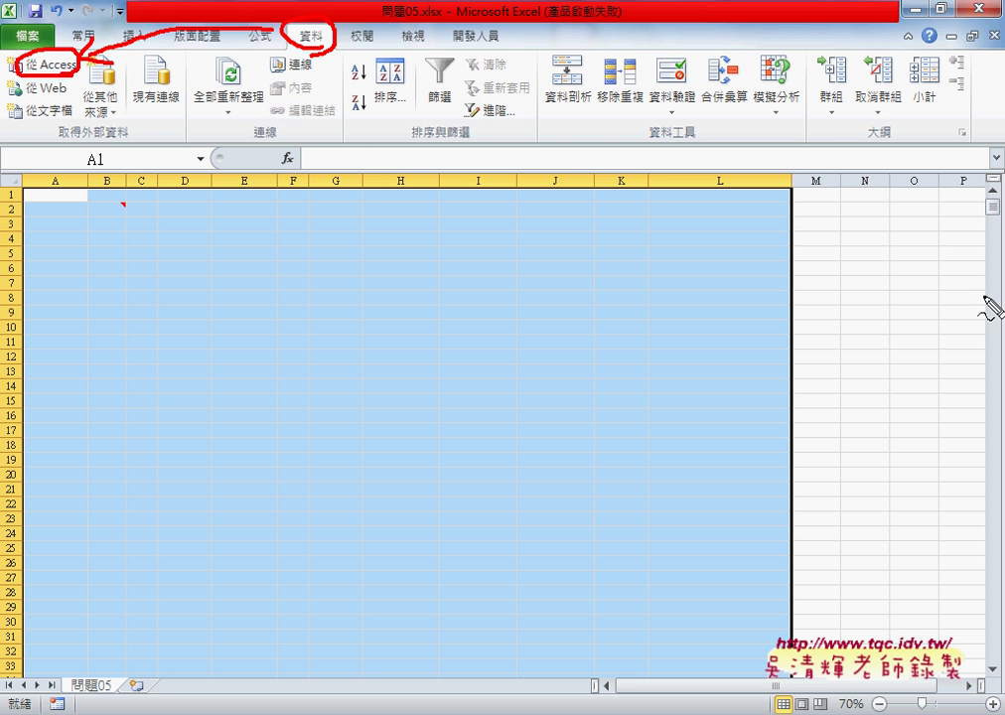
{"action": "mouse_move", "coordinate": [823, 226]}
{"action": "left_mouse_down"}
{"action": "mouse_move", "coordinate": [824, 211]}
{"action": "mouse_move", "coordinate": [863, 207]}
{"action": "mouse_move", "coordinate": [878, 232]}
{"action": "left_mouse_up"}
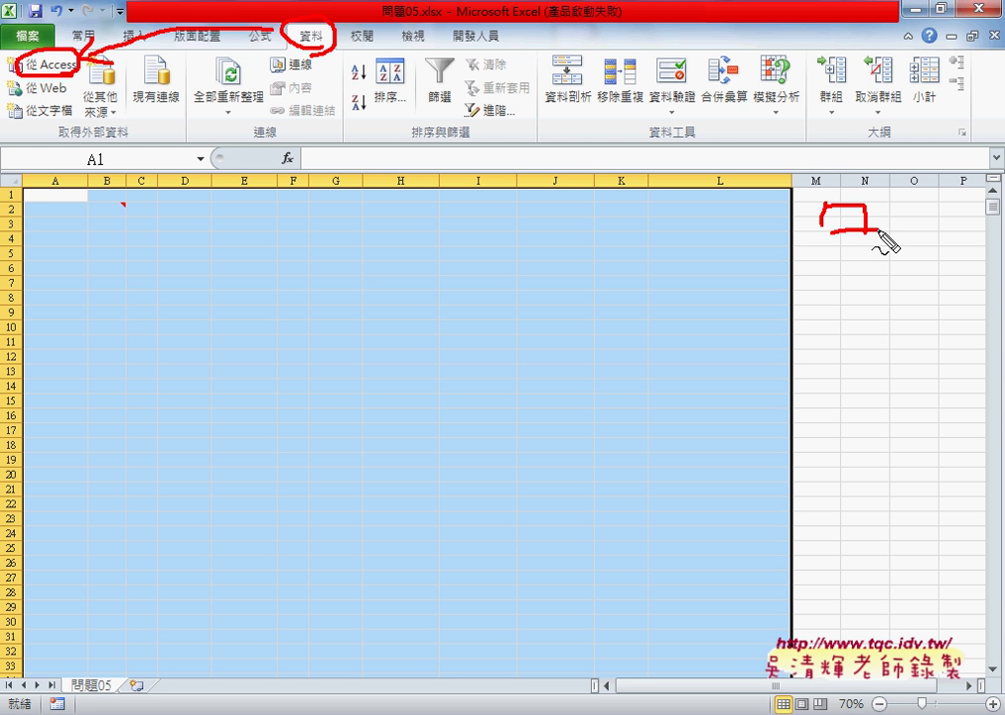
{"action": "key", "text": "Escape"}
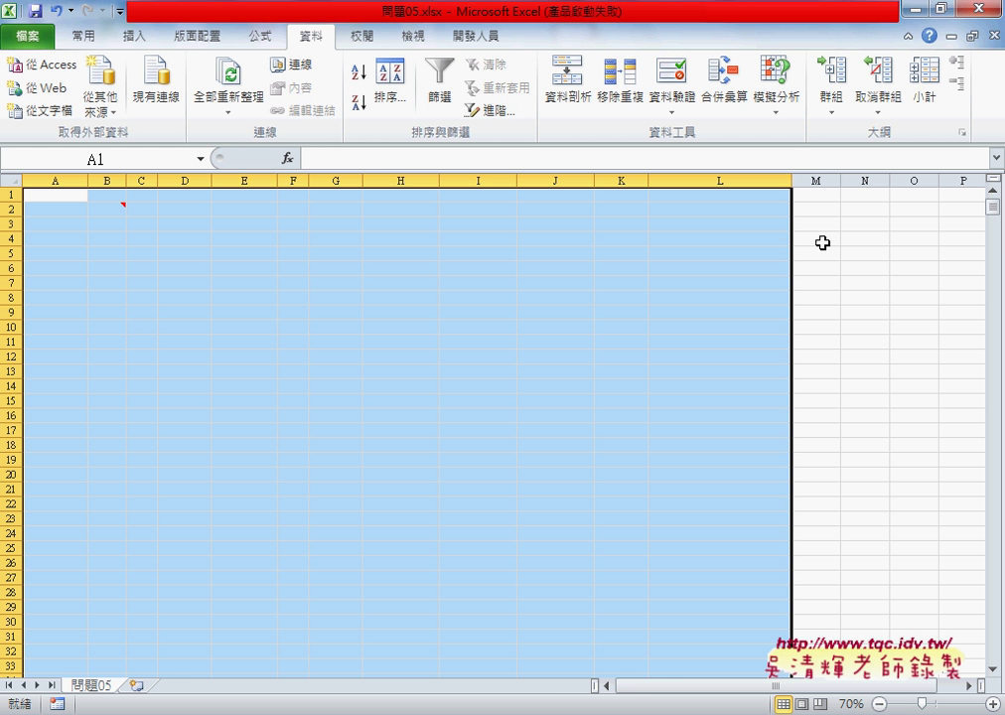
{"action": "key", "text": "ctrl+z"}
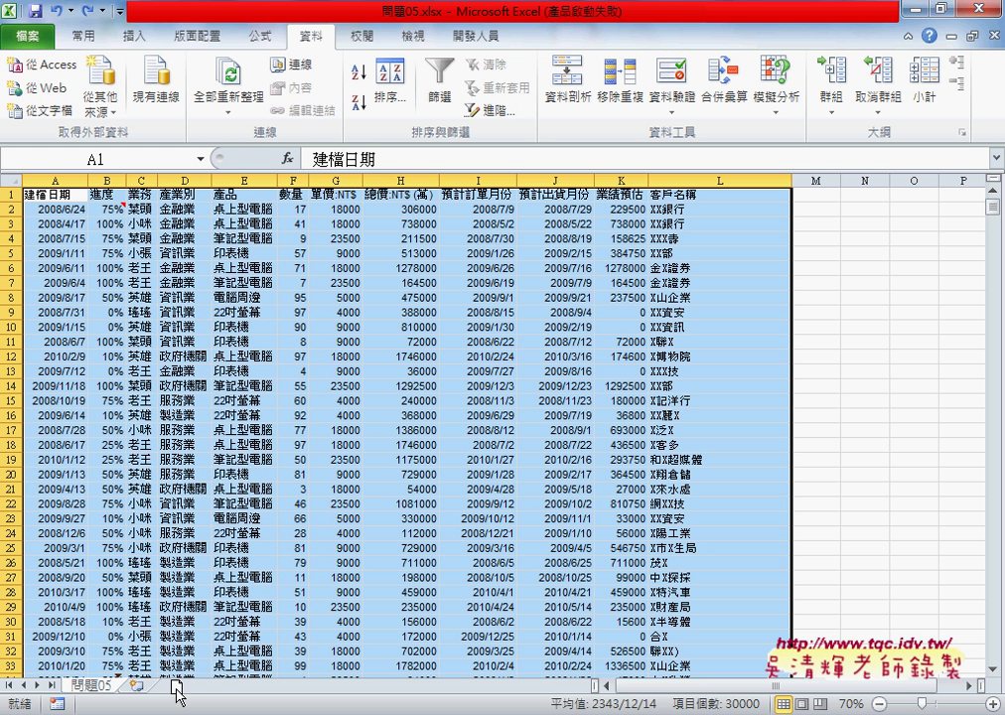
Step: Duplicate the 問題05 sheet tab to create the copy 問題05 (2)
{"action": "left_click_drag", "start_coordinate": [180, 695], "coordinate": [150, 695]}
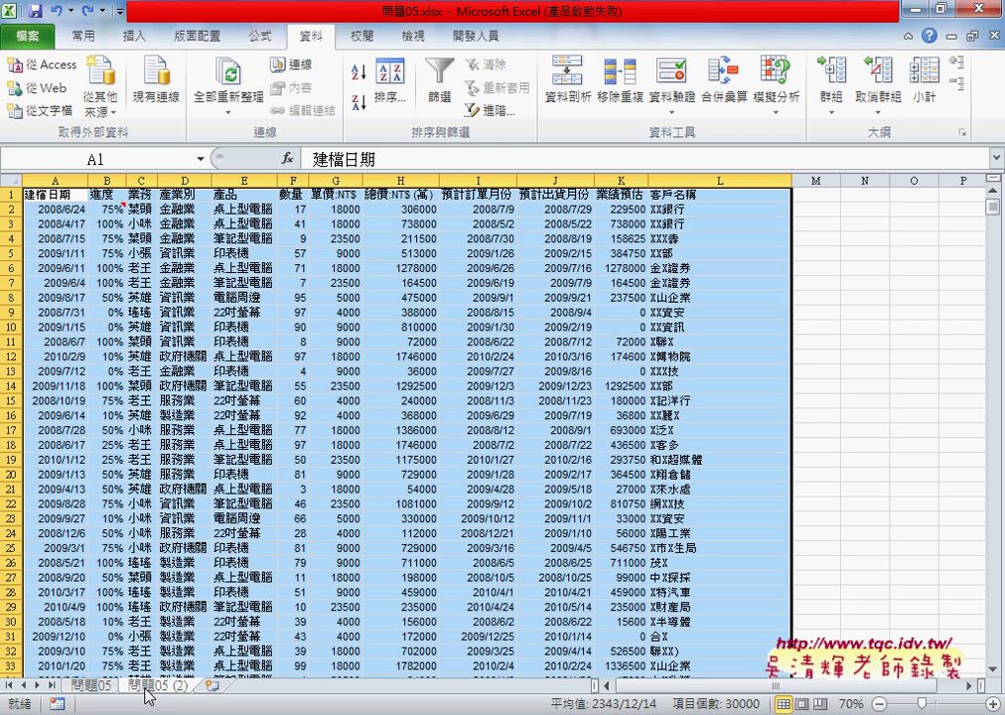
Step: Select the range A1:L2500 on 問題05 (2) and delete all its contents
{"action": "left_click", "coordinate": [57, 198]}
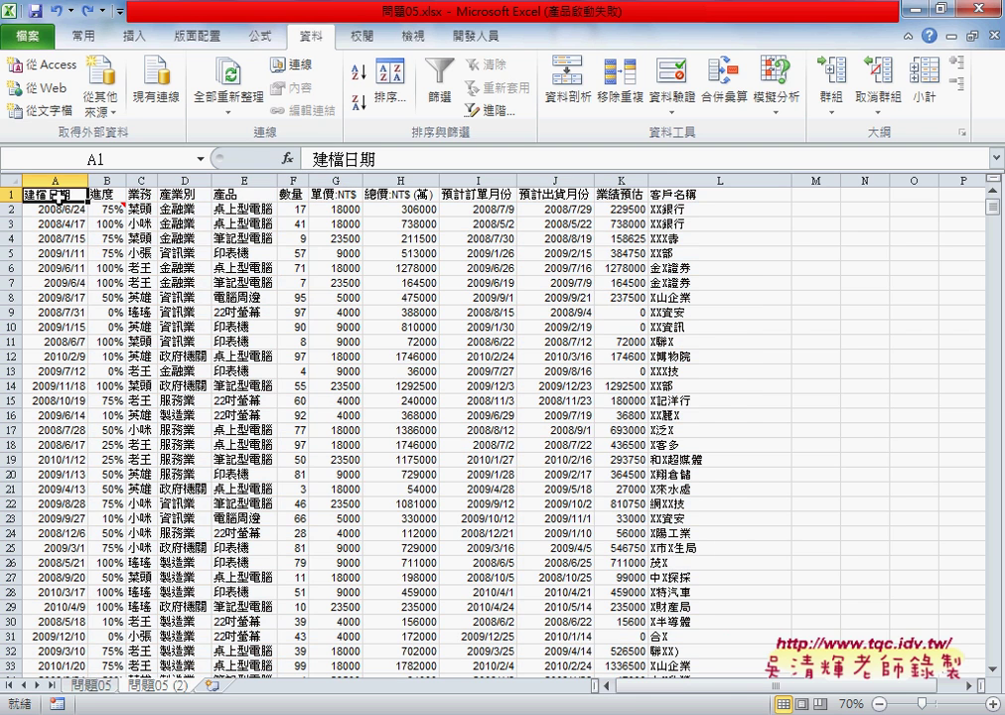
{"action": "key", "text": "ctrl+shift+Right"}
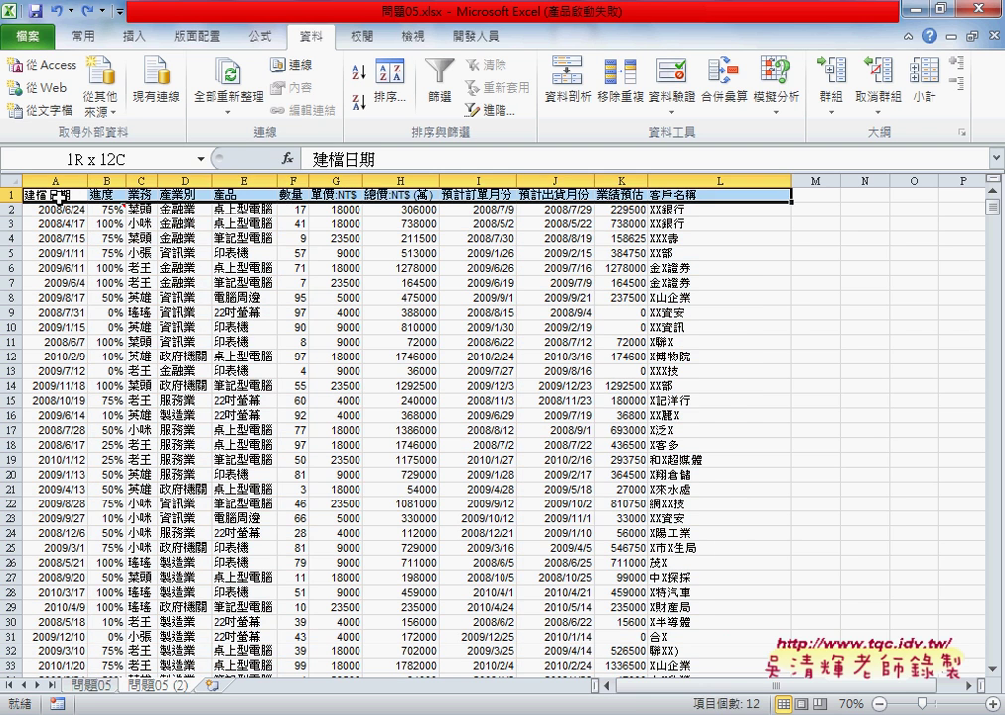
{"action": "key", "text": "ctrl+shift+Down"}
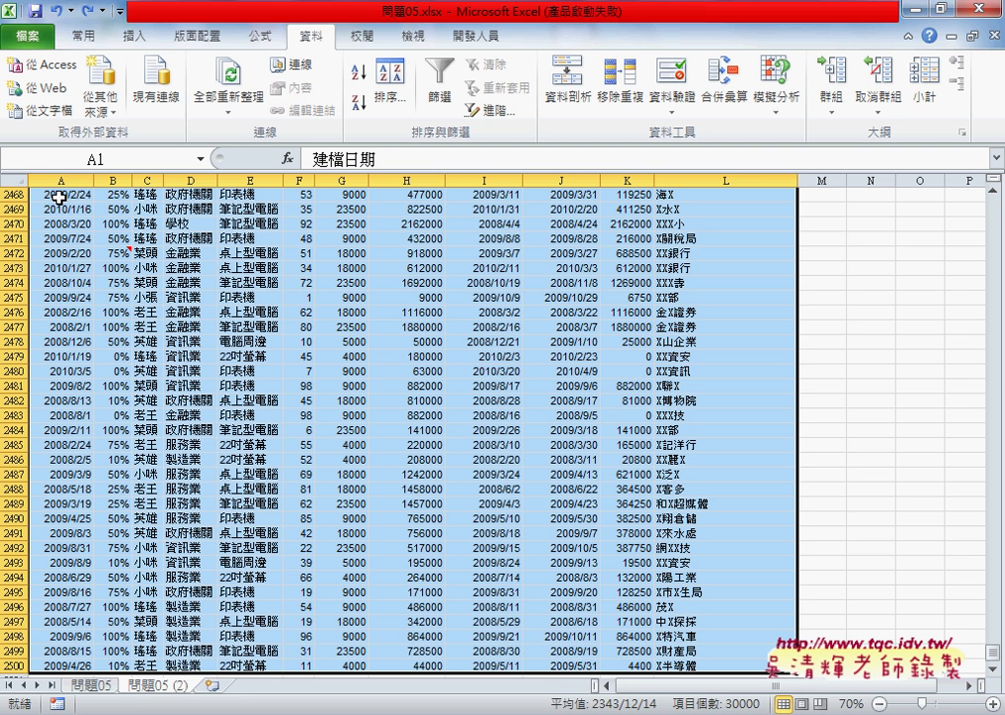
{"action": "key", "text": "ctrl+Home"}
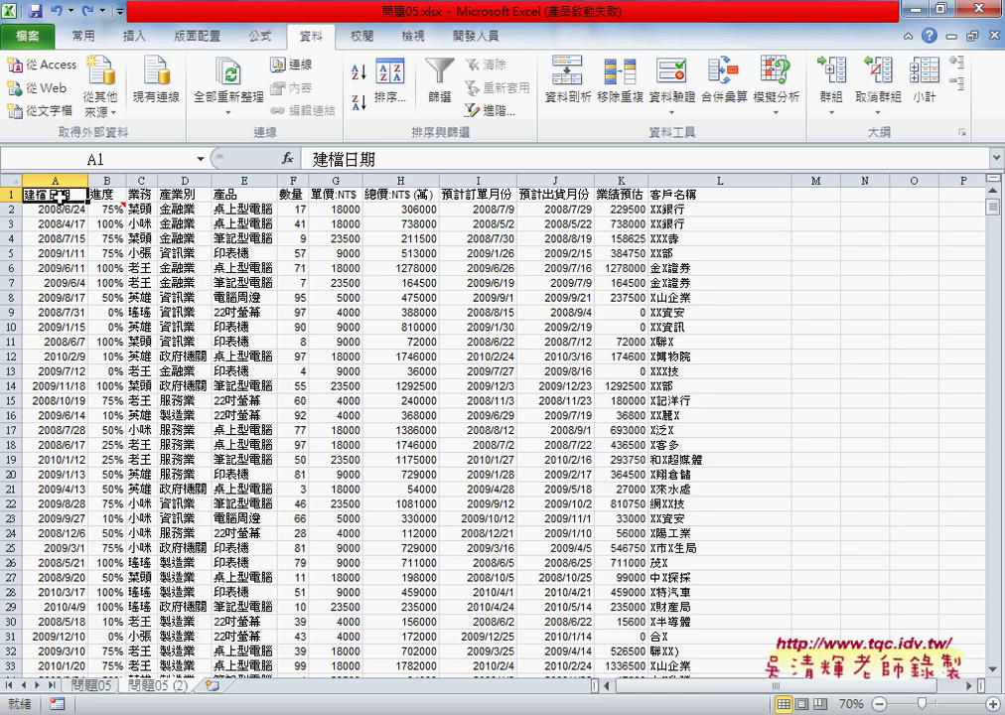
{"action": "key", "text": "ctrl+shift+End"}
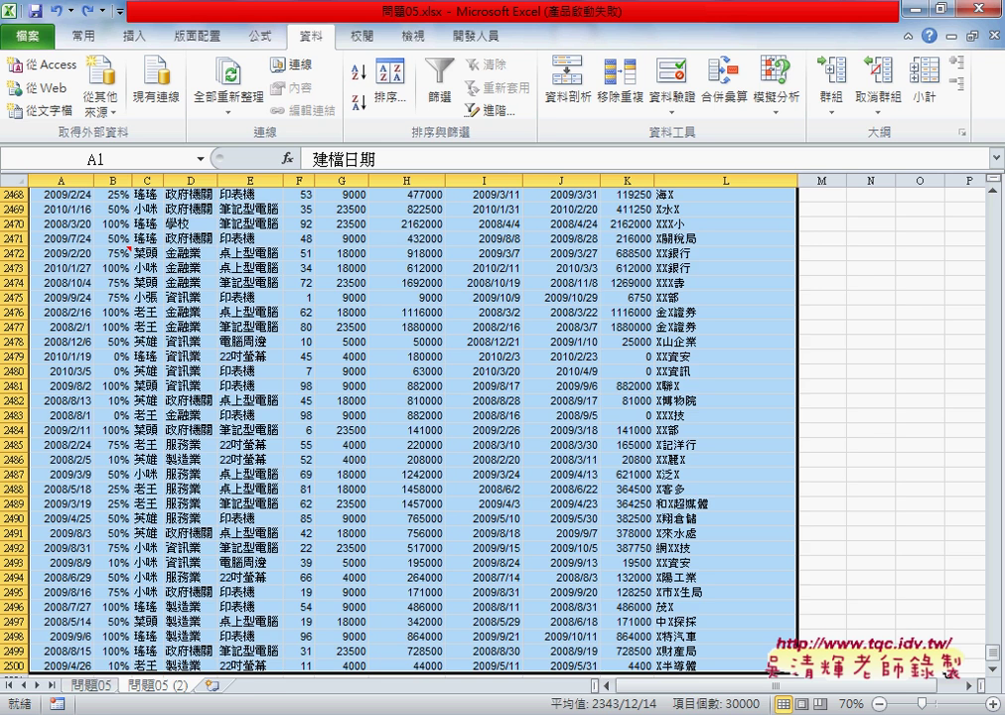
{"action": "key", "text": "ctrl+Home"}
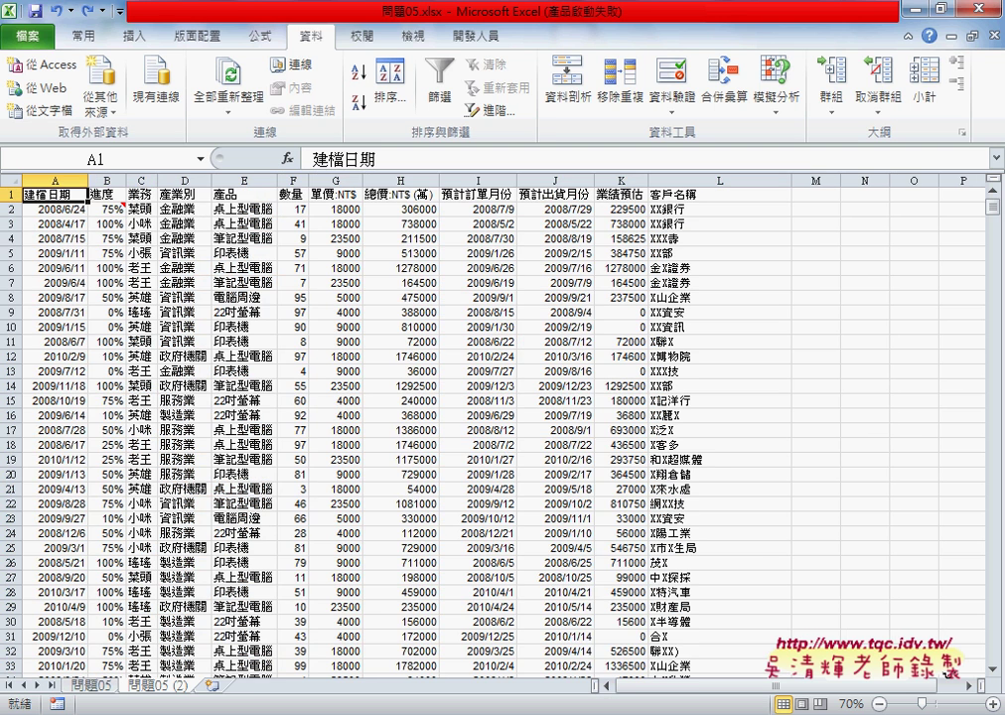
{"action": "key", "text": "ctrl+shift+Right"}
{"action": "key", "text": "ctrl+shift+Down"}
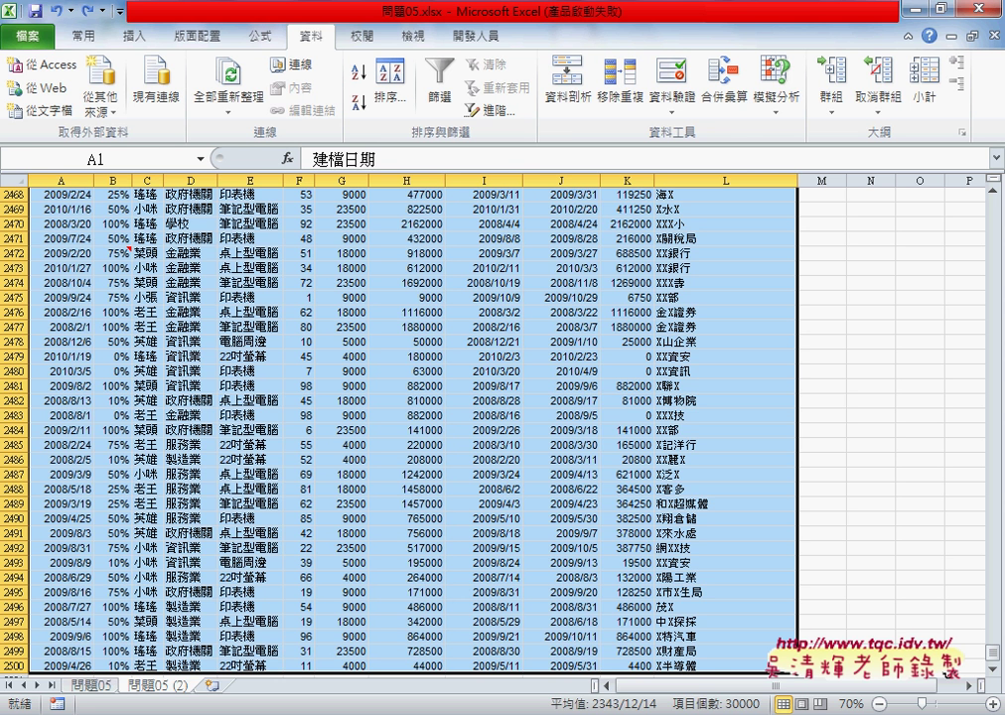
{"action": "key", "text": "Delete"}
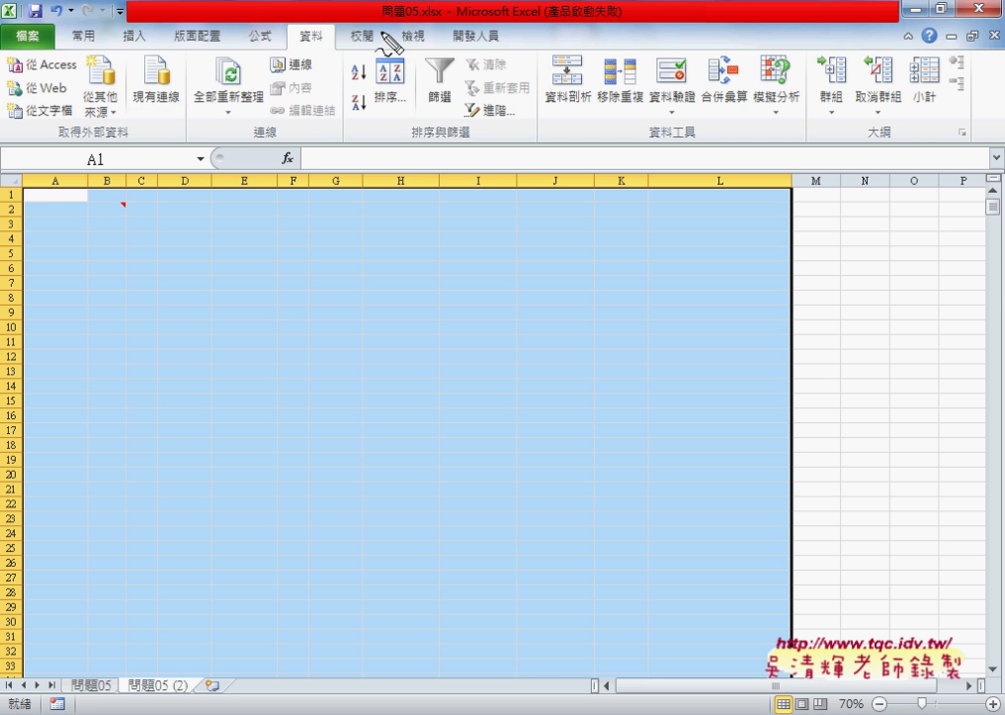
Step: Circle the Data tab's import commands with on-screen annotations, then clear them
{"action": "mouse_move", "coordinate": [303, 47]}
{"action": "left_mouse_down"}
{"action": "mouse_move", "coordinate": [343, 28]}
{"action": "mouse_move", "coordinate": [330, 51]}
{"action": "left_mouse_up"}
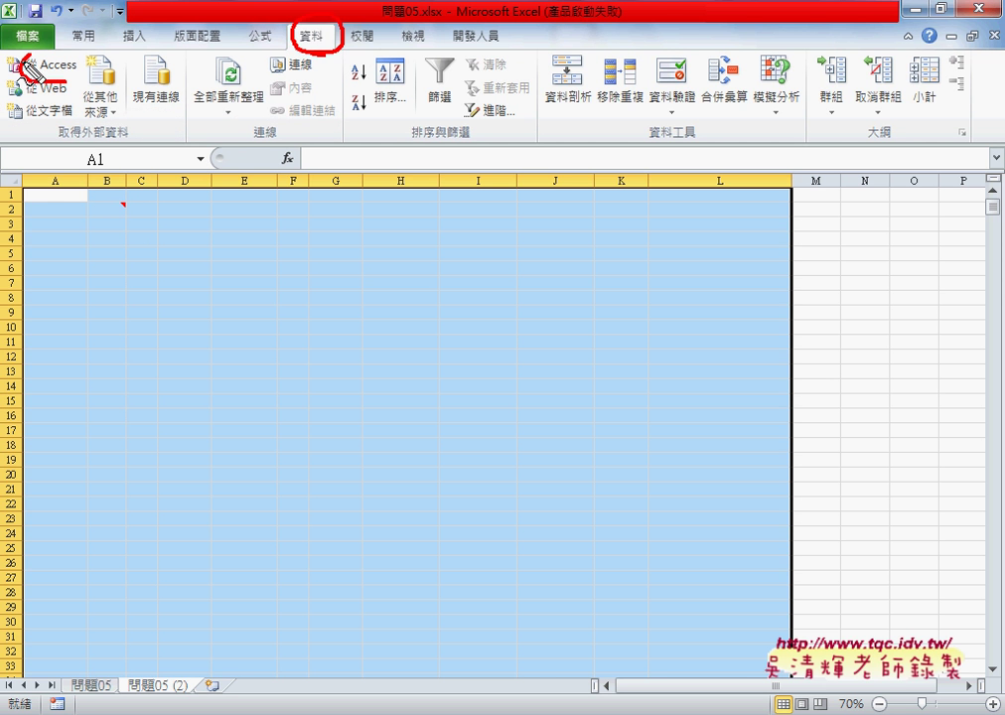
{"action": "left_click_drag", "start_coordinate": [54, 45], "coordinate": [67, 76]}
{"action": "key", "text": "Escape"}
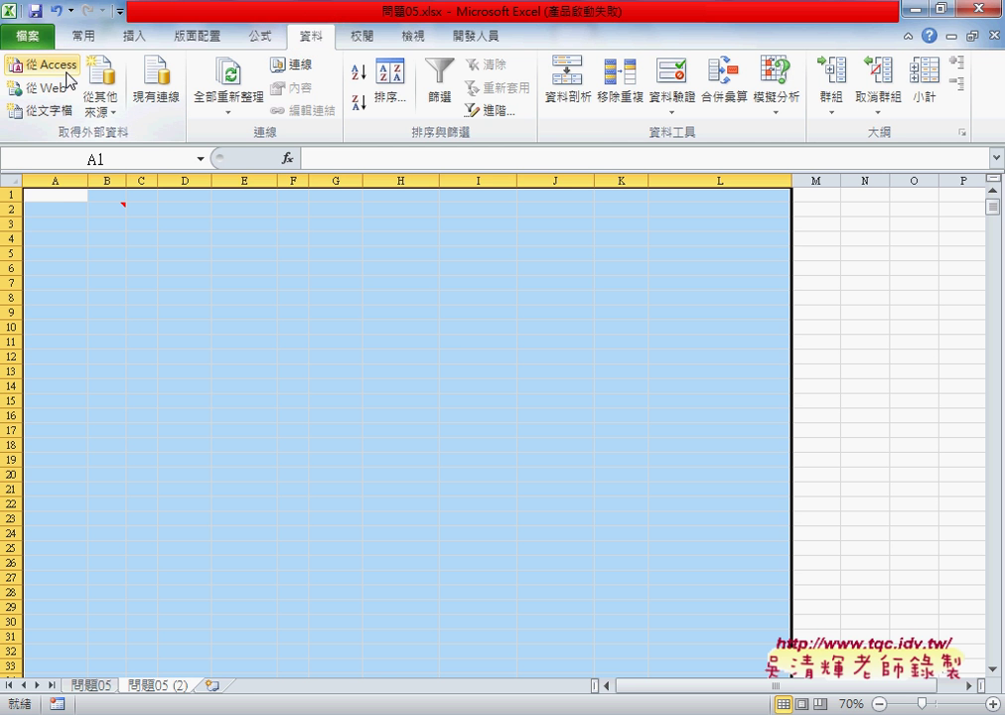
Step: Import from Access, choosing D:\EXCEL_VBA\02_範例90\問題05.accdb as the source file
{"action": "left_click", "coordinate": [65, 76]}
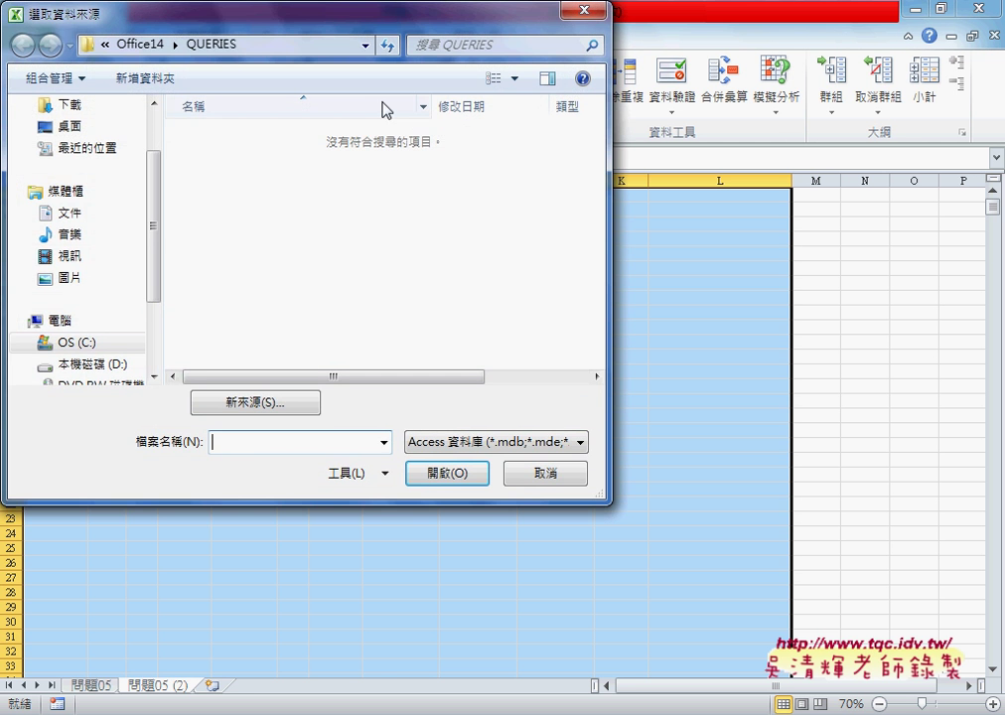
{"action": "left_click_drag", "start_coordinate": [331, 14], "coordinate": [625, 93]}
{"action": "left_click_drag", "start_coordinate": [446, 312], "coordinate": [445, 372]}
{"action": "left_click", "coordinate": [429, 381]}
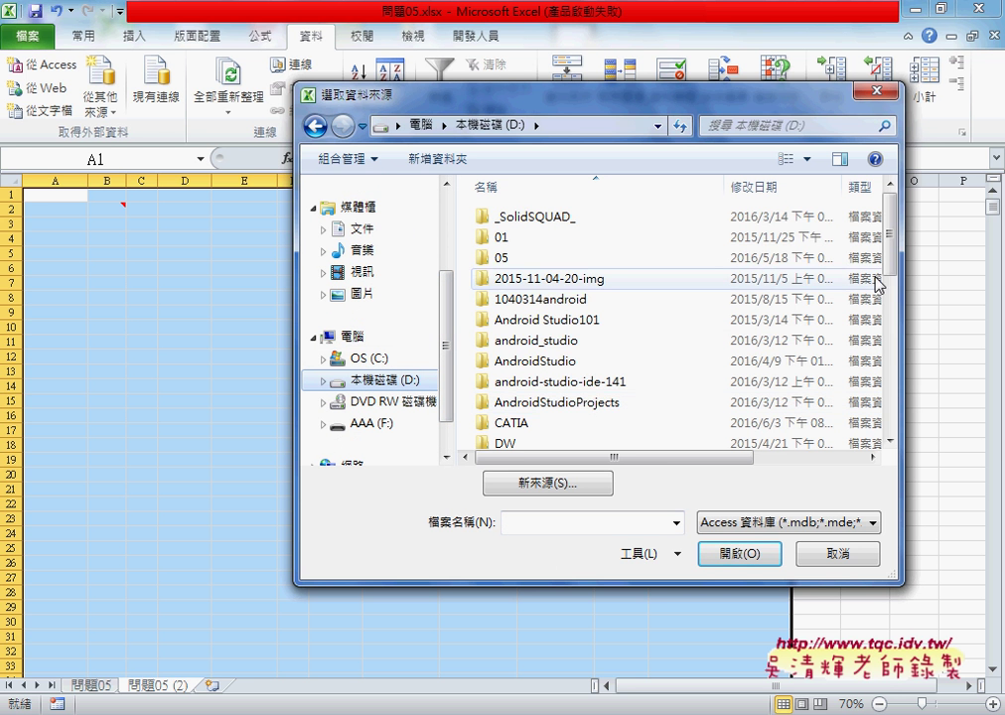
{"action": "left_click_drag", "start_coordinate": [891, 253], "coordinate": [890, 337]}
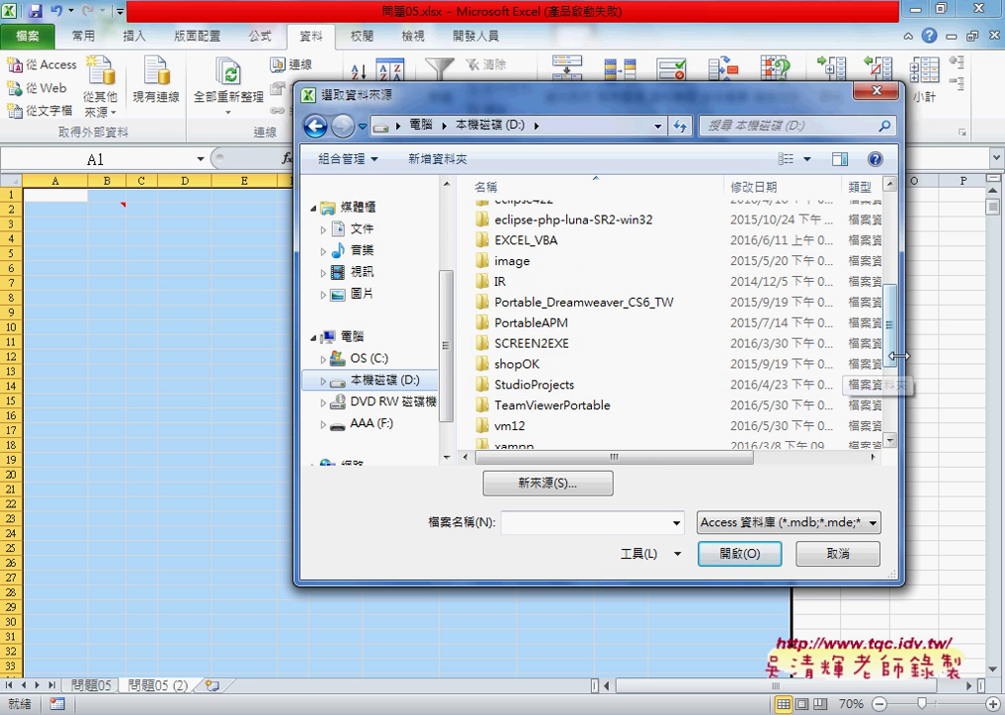
{"action": "double_click", "coordinate": [544, 239]}
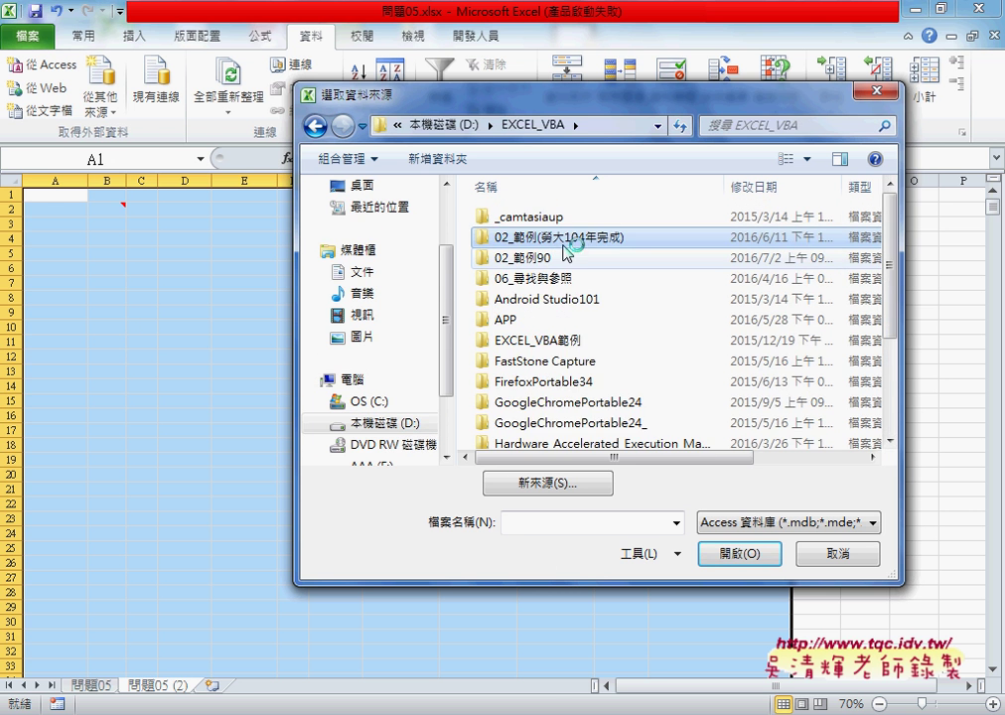
{"action": "double_click", "coordinate": [564, 257]}
{"action": "left_click", "coordinate": [542, 239]}
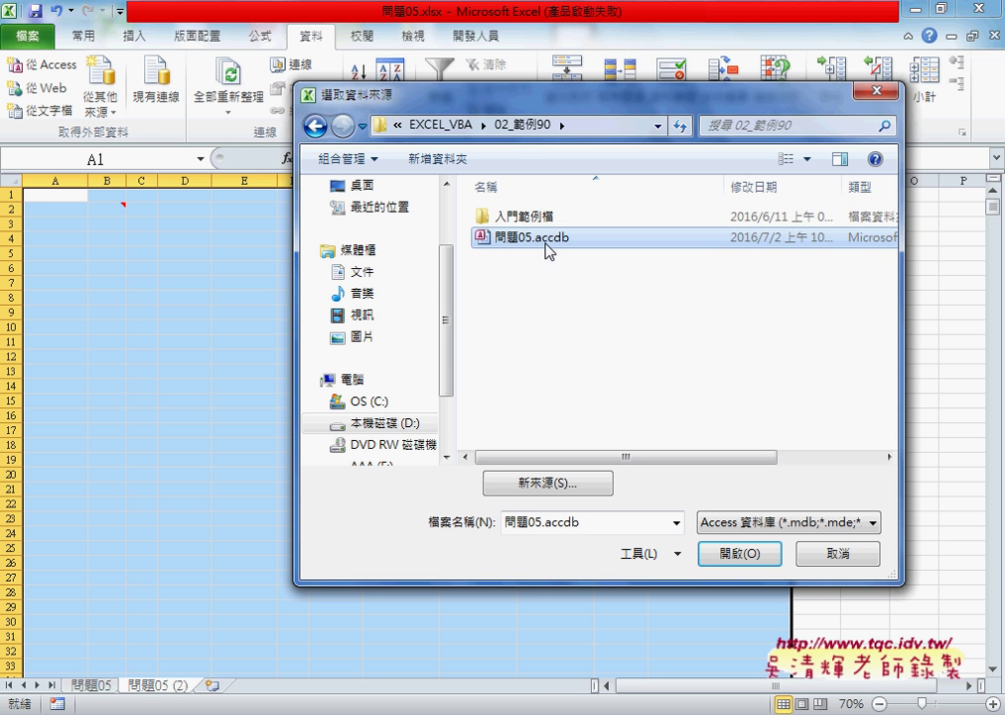
{"action": "left_click", "coordinate": [739, 554]}
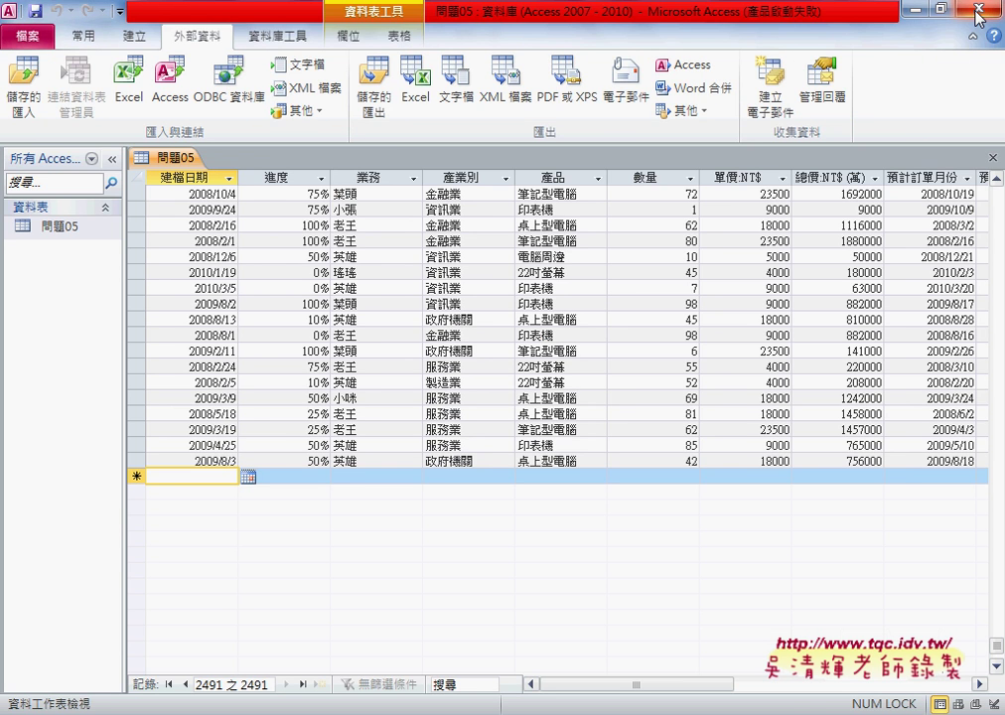
Step: Close the Access window holding the 問題05 database
{"action": "left_click", "coordinate": [978, 13]}
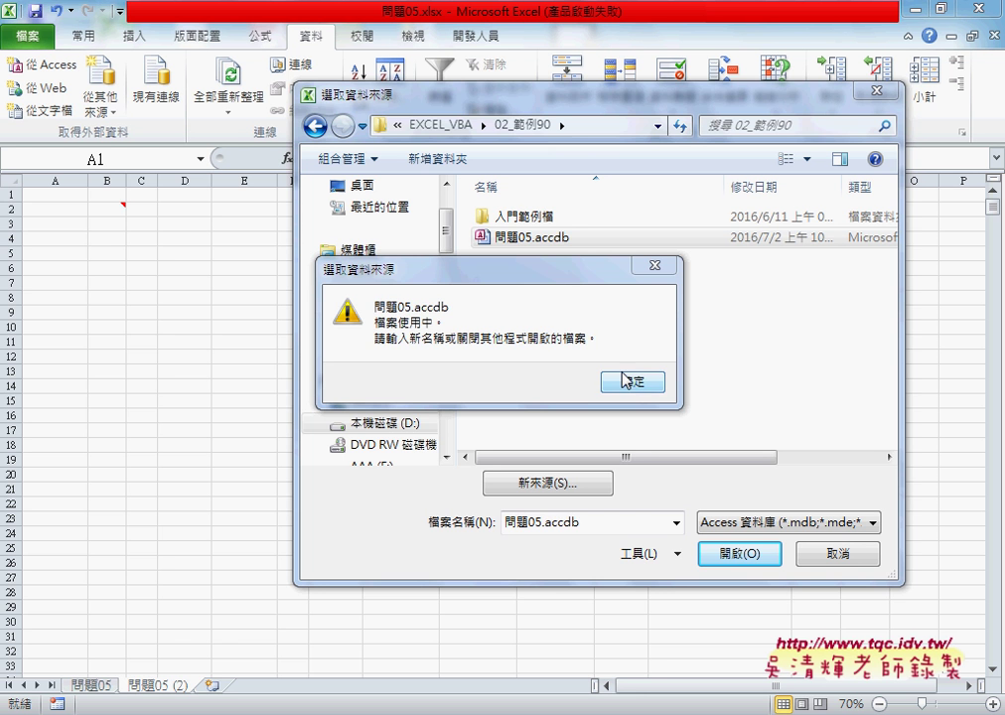
Step: Dismiss the file-in-use warning and open 問題05.accdb again for import
{"action": "left_click", "coordinate": [633, 382]}
{"action": "left_click", "coordinate": [524, 240]}
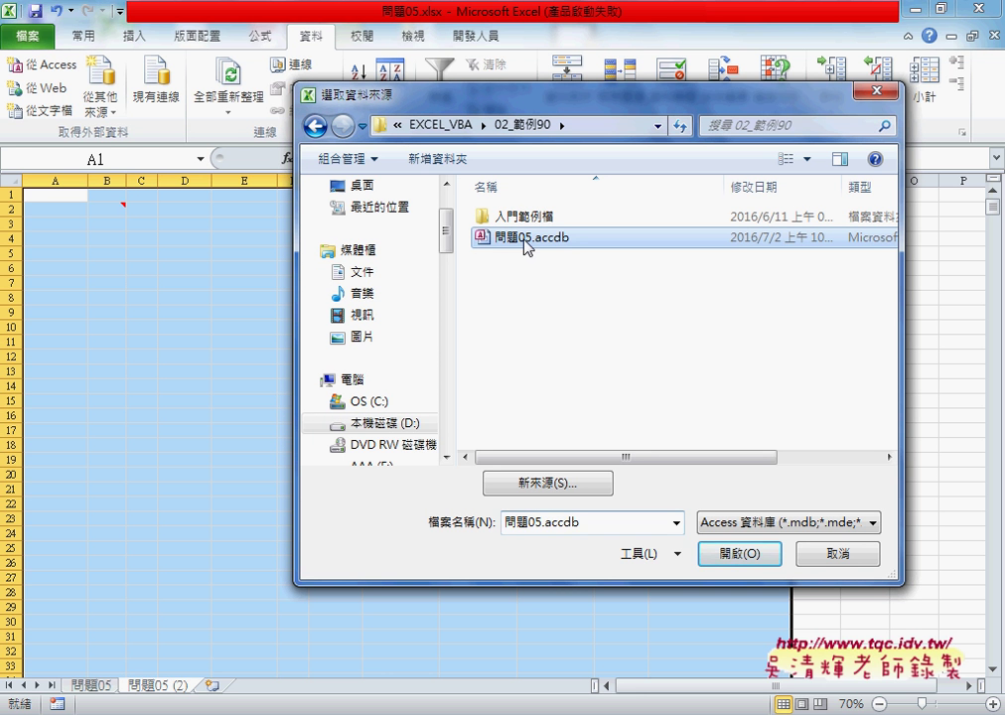
{"action": "left_click", "coordinate": [739, 558]}
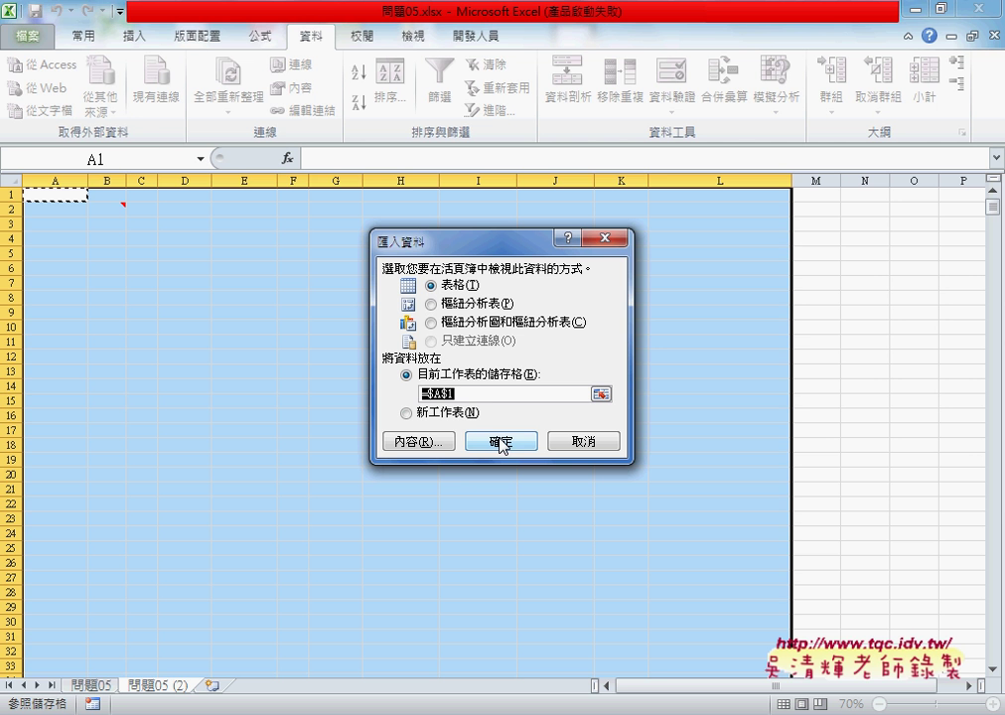
Step: Mark up the Import Data dialog, then open Properties for the 問題05 connection
{"action": "mouse_move", "coordinate": [444, 449]}
{"action": "left_mouse_down"}
{"action": "mouse_move", "coordinate": [407, 450]}
{"action": "mouse_move", "coordinate": [449, 454]}
{"action": "left_mouse_up"}
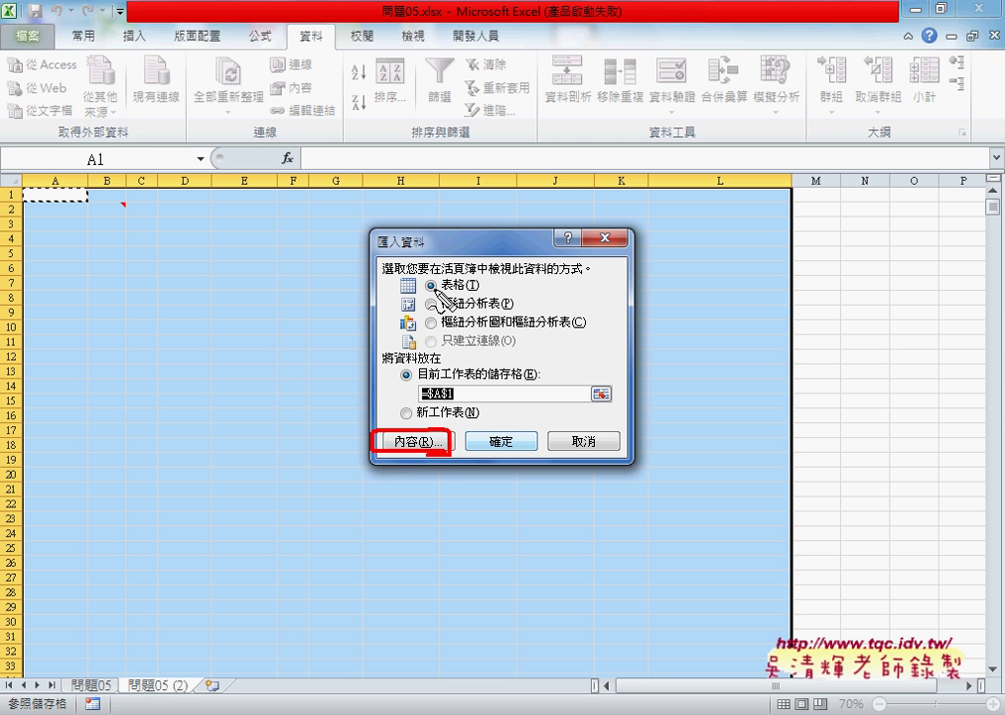
{"action": "left_click_drag", "start_coordinate": [434, 279], "coordinate": [442, 290]}
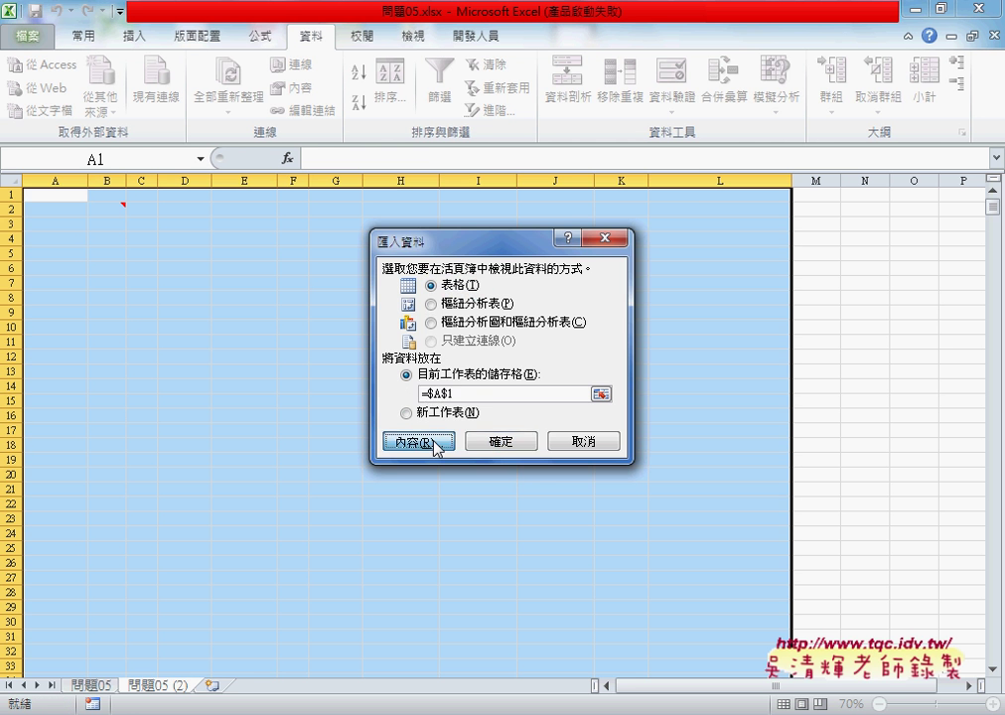
{"action": "left_click", "coordinate": [432, 443]}
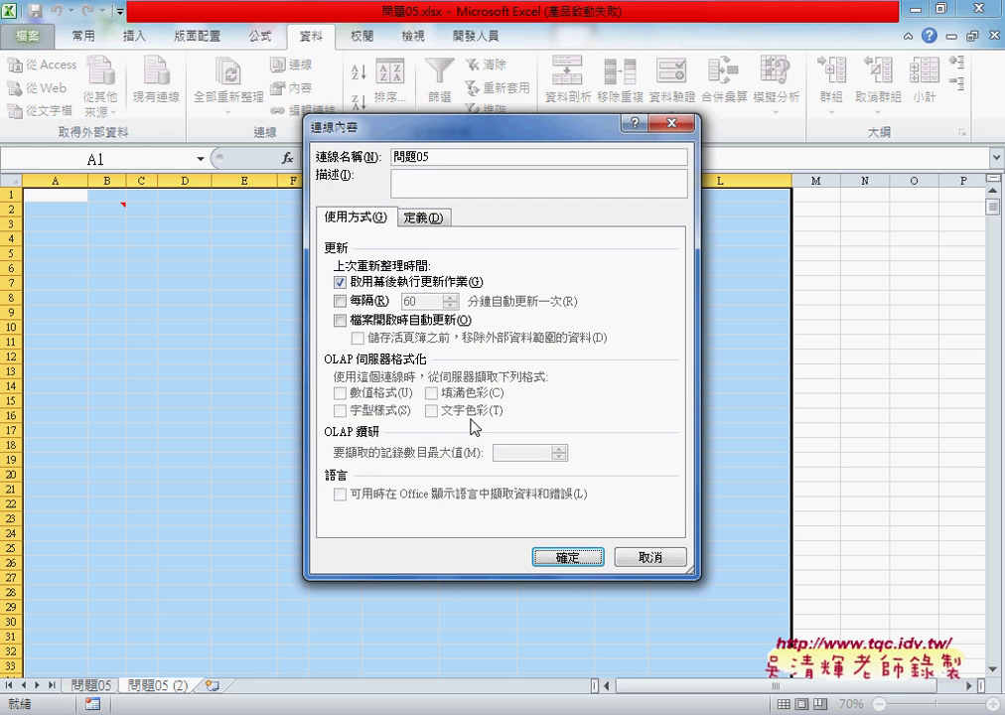
Step: Show the Definition settings, select the command text 問題05, and expand the command type list
{"action": "left_click", "coordinate": [430, 219]}
{"action": "left_click_drag", "start_coordinate": [480, 139], "coordinate": [568, 134]}
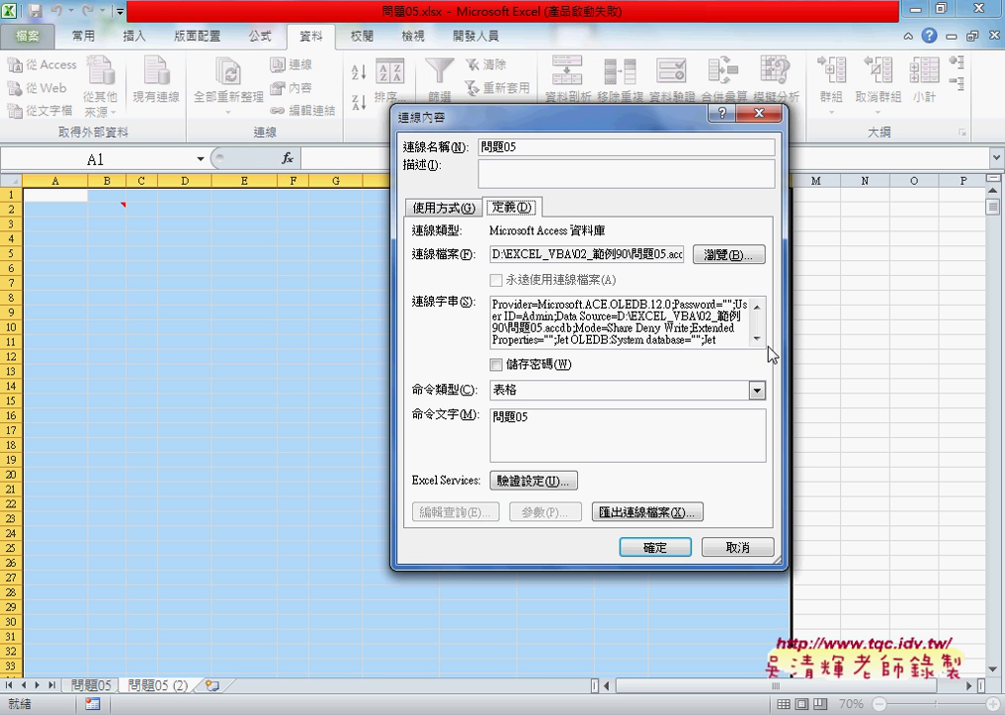
{"action": "double_click", "coordinate": [538, 423]}
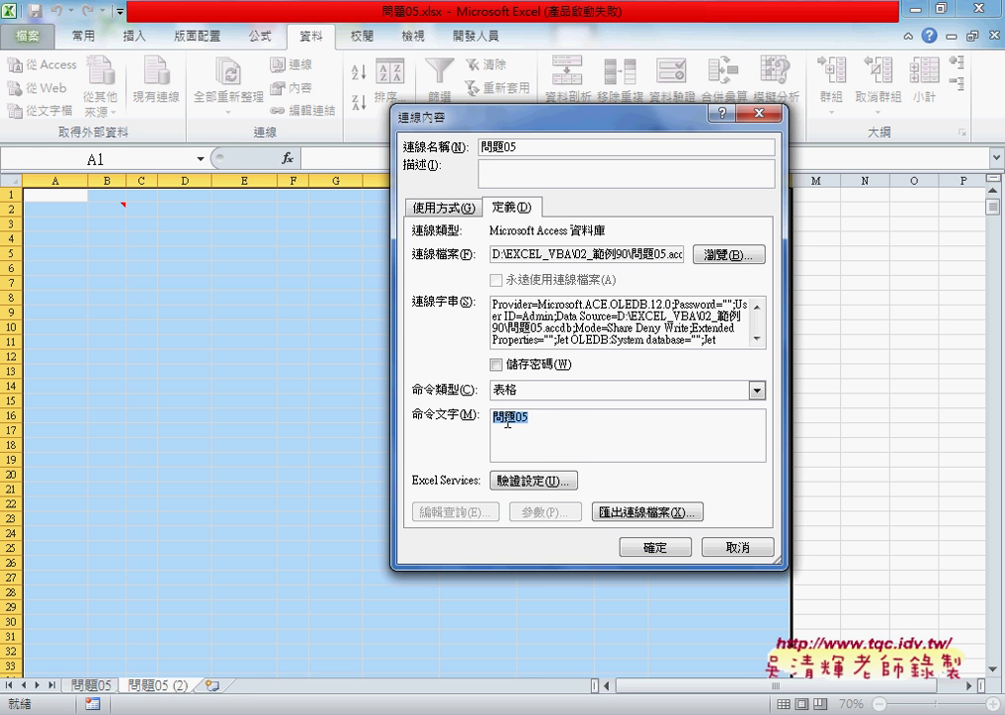
{"action": "left_click", "coordinate": [744, 392]}
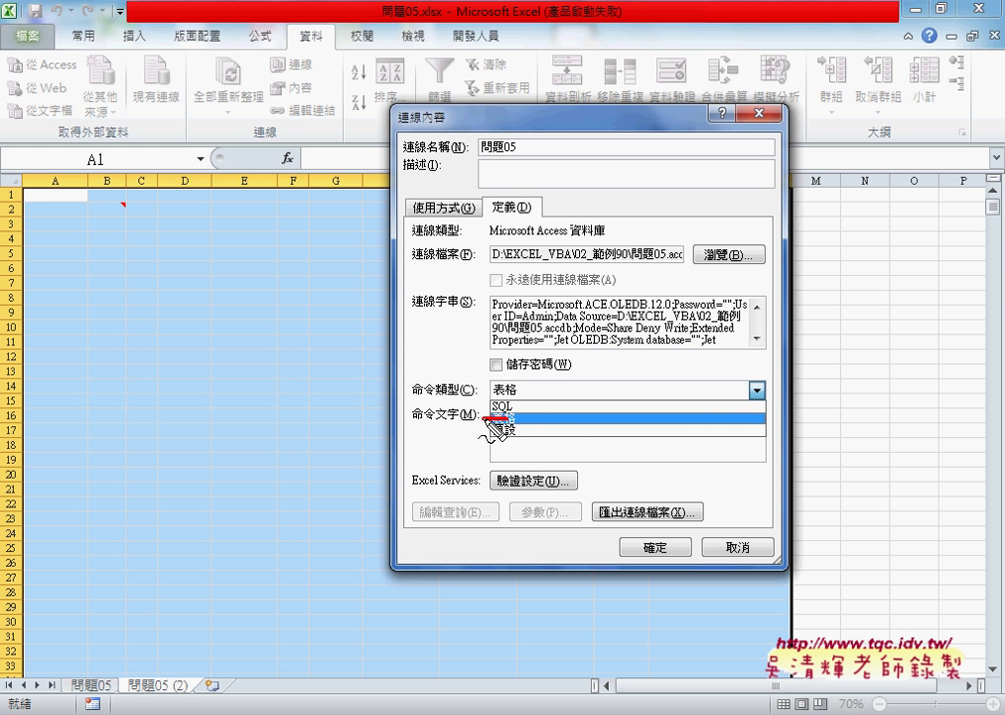
Step: Highlight the SQL option, then choose SQL as Command type, keeping 問題05 as Command text
{"action": "left_click_drag", "start_coordinate": [488, 399], "coordinate": [475, 397]}
{"action": "left_click_drag", "start_coordinate": [427, 353], "coordinate": [485, 408]}
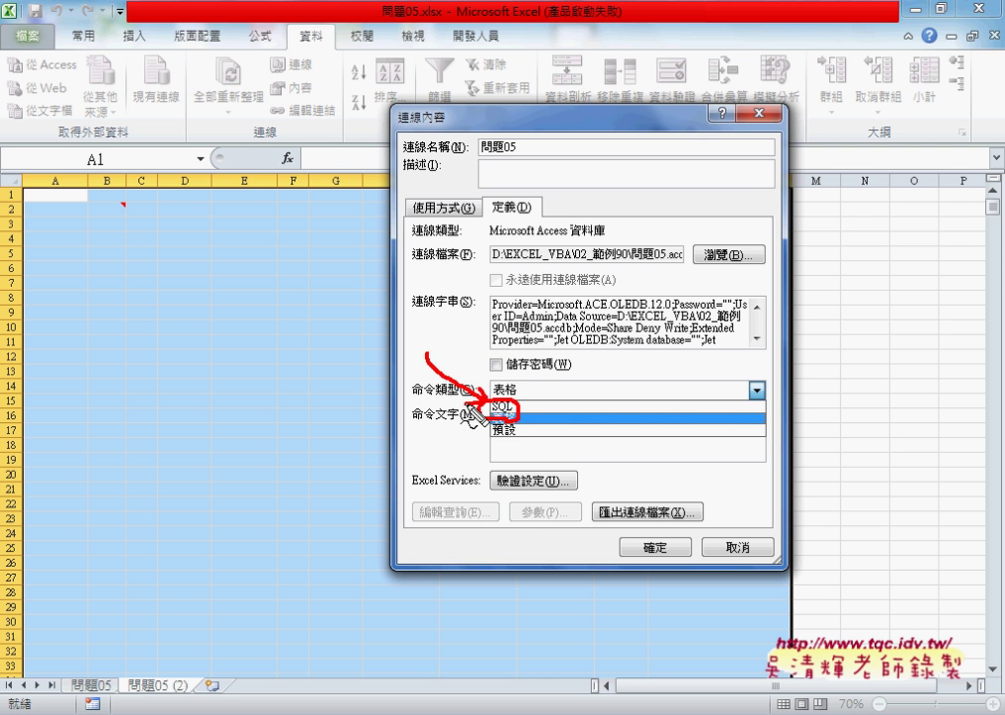
{"action": "left_click", "coordinate": [474, 410]}
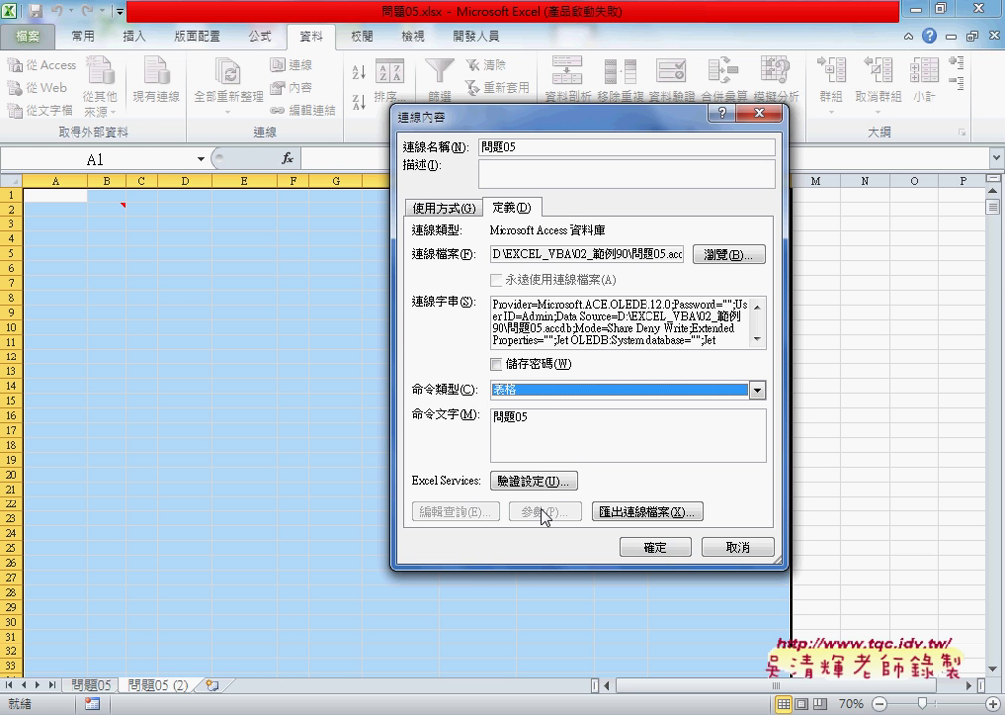
{"action": "left_click", "coordinate": [590, 397]}
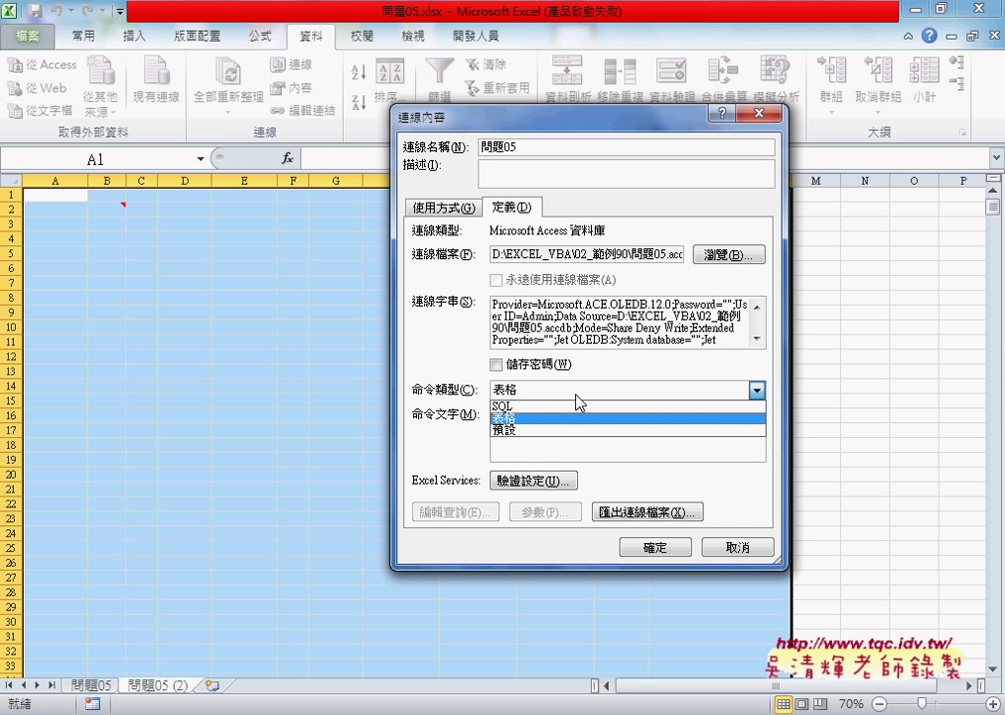
{"action": "left_click", "coordinate": [521, 406]}
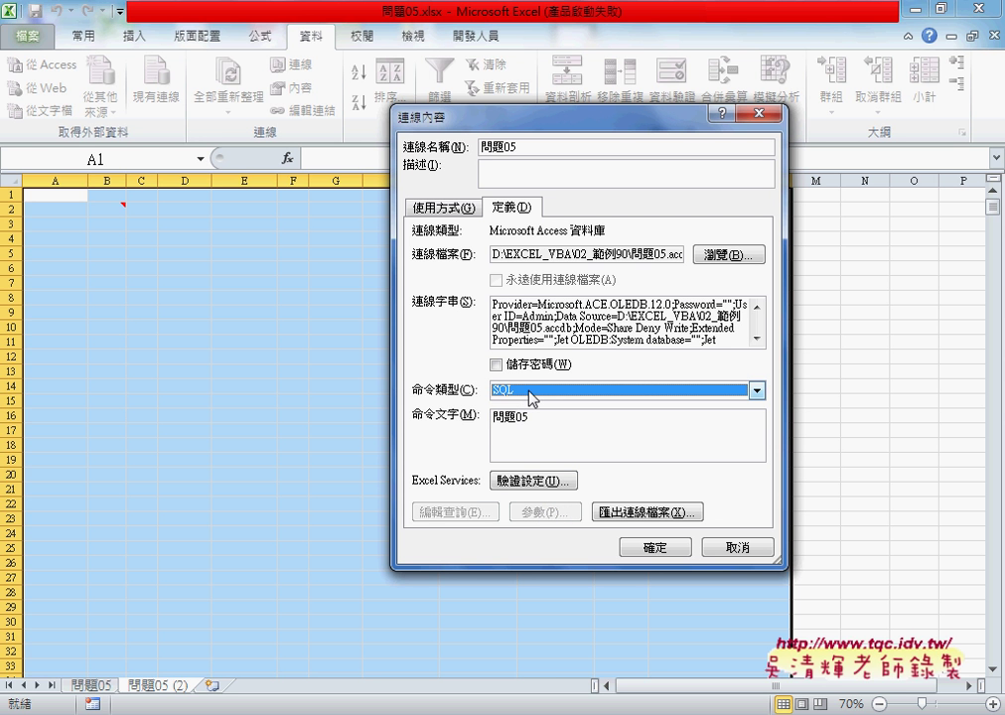
{"action": "left_click_drag", "start_coordinate": [530, 417], "coordinate": [499, 422]}
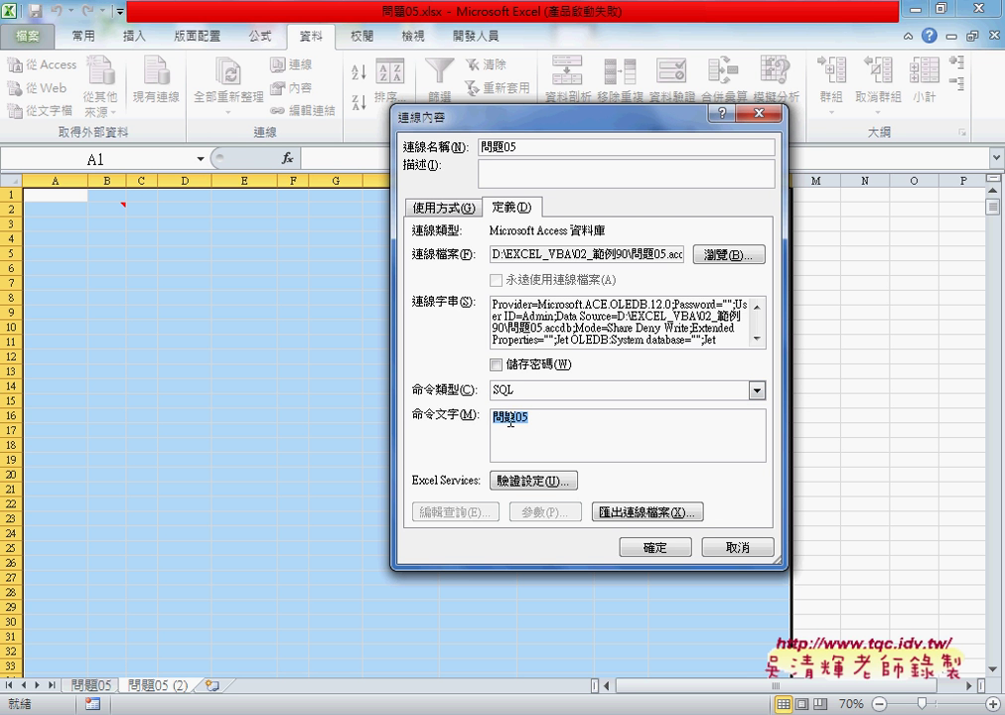
{"action": "left_click", "coordinate": [590, 418]}
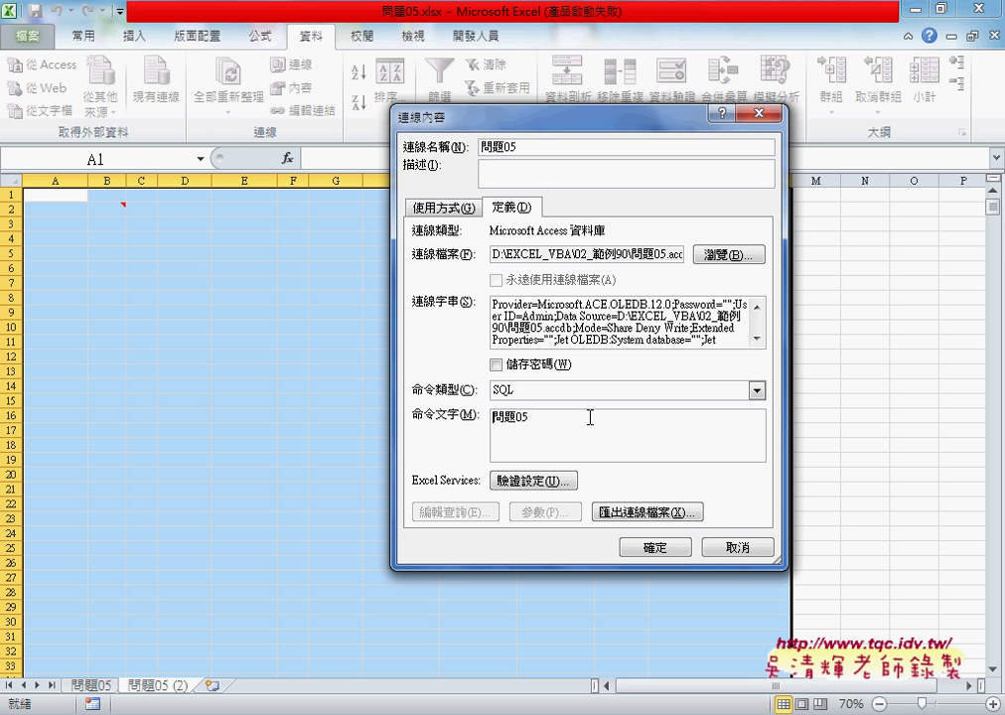